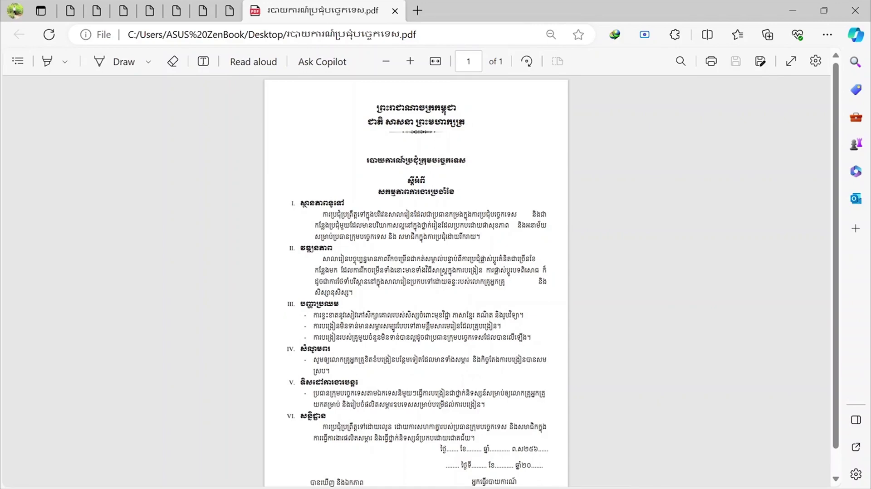
Step: Select the PDF text down to section V, then expand the YouTube description and scroll its tutorial links
{"action": "mouse_move", "coordinate": [382, 122]}
{"action": "left_mouse_down"}
{"action": "mouse_move", "coordinate": [445, 216]}
{"action": "mouse_move", "coordinate": [547, 271]}
{"action": "mouse_move", "coordinate": [303, 394]}
{"action": "left_mouse_up"}
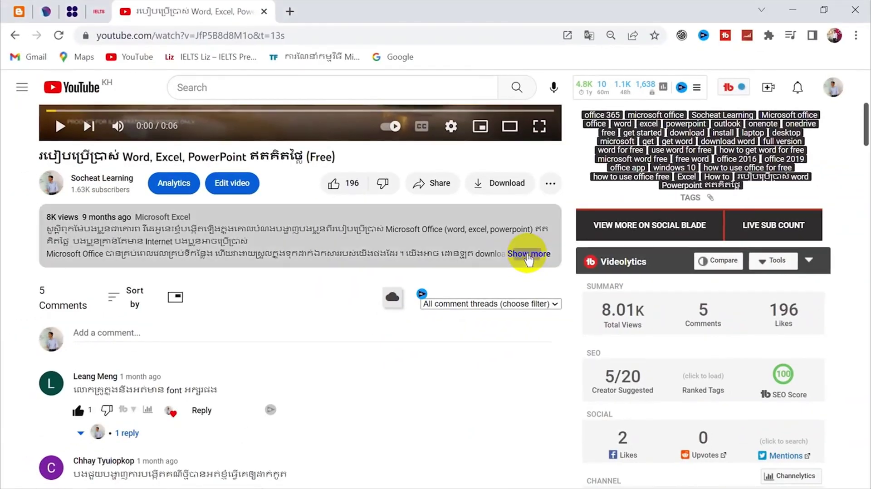
{"action": "left_click", "coordinate": [528, 258]}
{"action": "scroll", "coordinate": [362, 281], "scroll_direction": "down", "scroll_amount": 3}
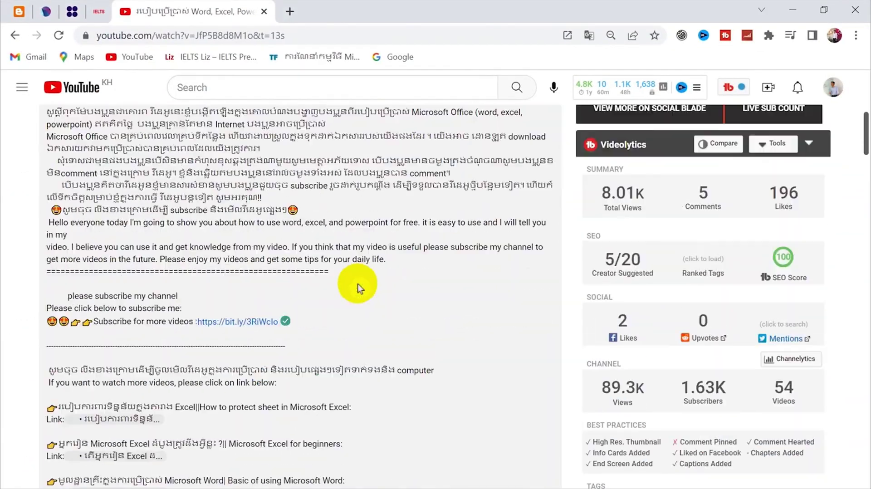
{"action": "scroll", "coordinate": [351, 293], "scroll_direction": "down", "scroll_amount": 3}
{"action": "scroll", "coordinate": [351, 295], "scroll_direction": "down", "scroll_amount": 3}
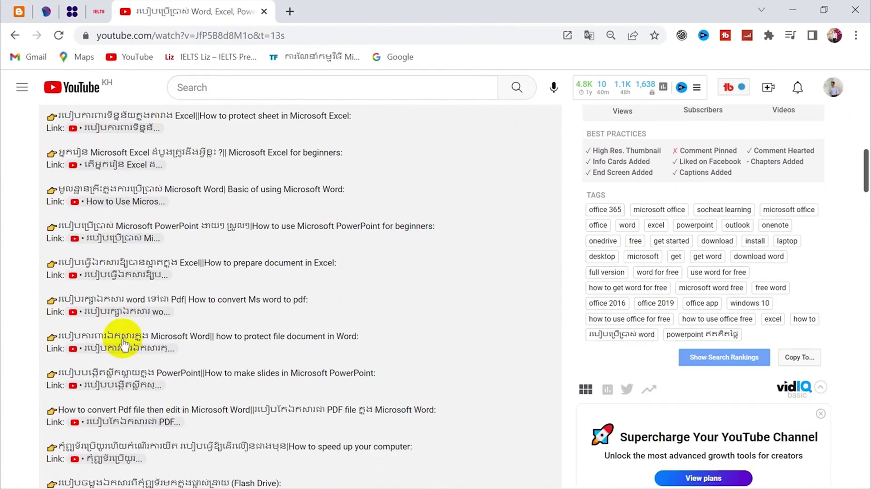
{"action": "scroll", "coordinate": [109, 324], "scroll_direction": "down", "scroll_amount": 3}
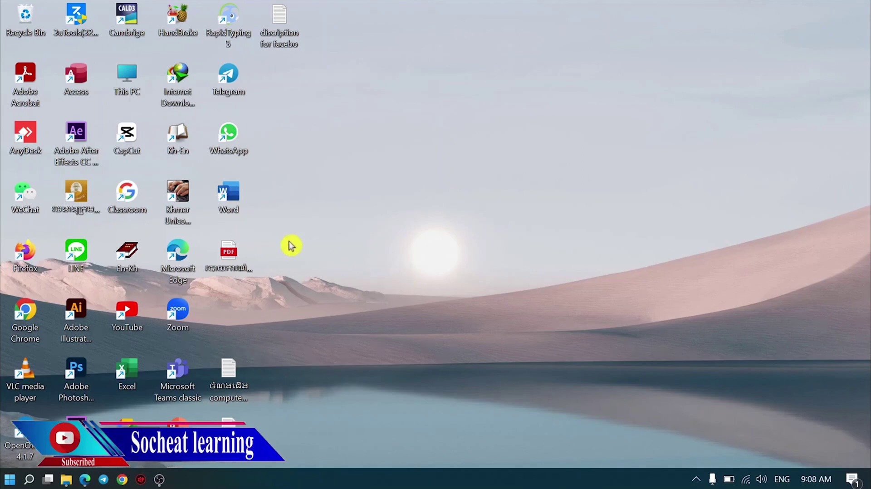
{"action": "double_click", "coordinate": [229, 256]}
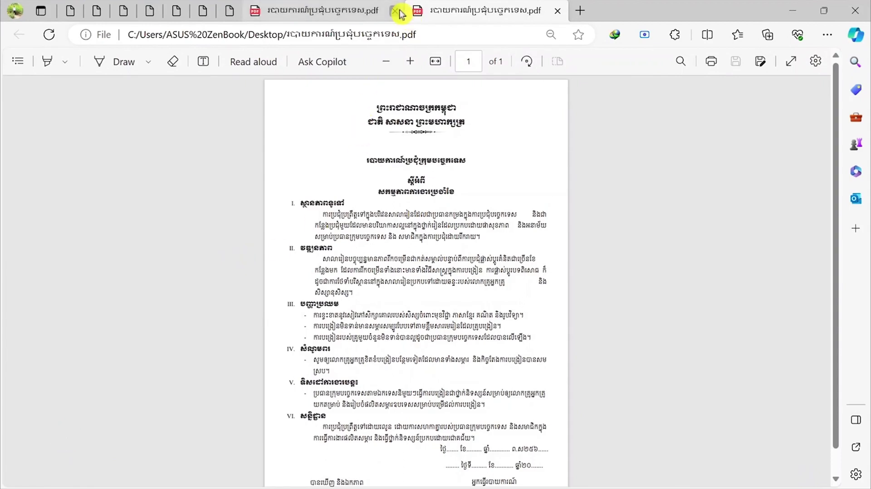
{"action": "left_click", "coordinate": [395, 11]}
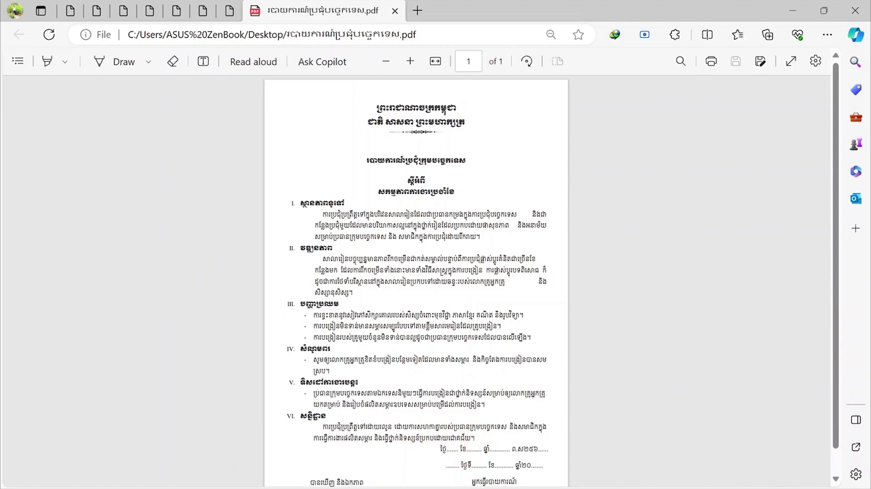
{"action": "left_click_drag", "start_coordinate": [376, 108], "coordinate": [449, 394]}
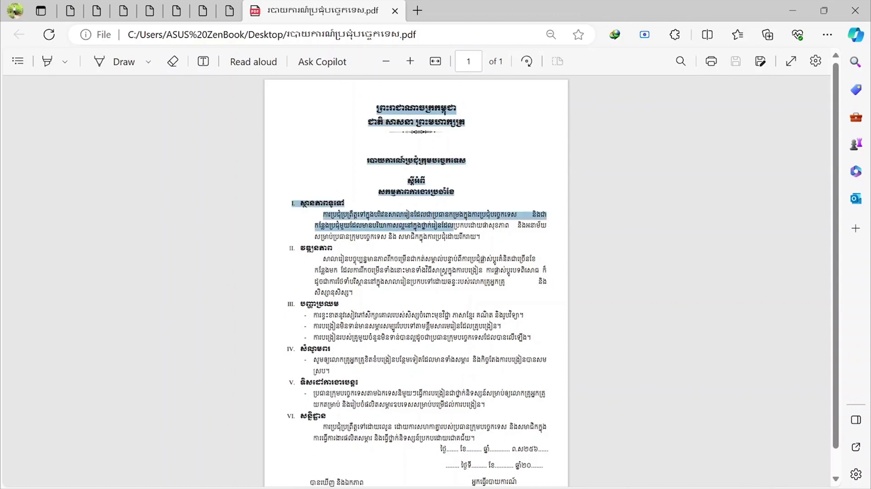
{"action": "left_click", "coordinate": [411, 383]}
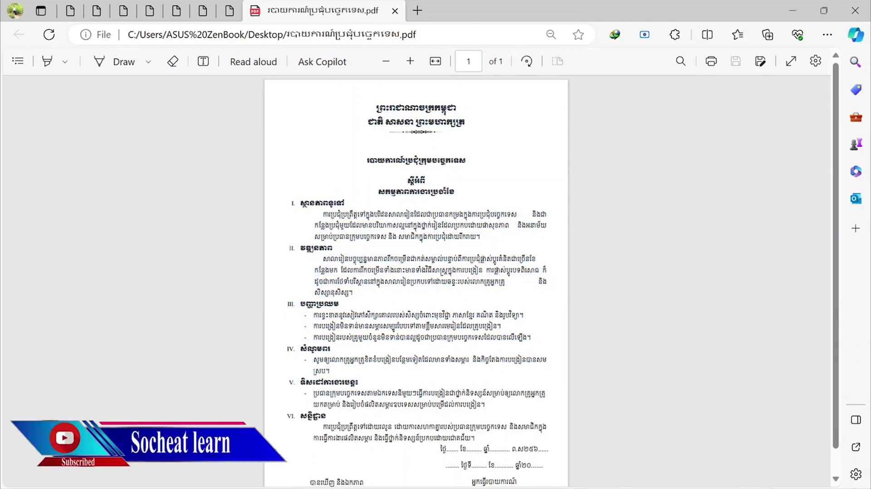
{"action": "double_click", "coordinate": [438, 261]}
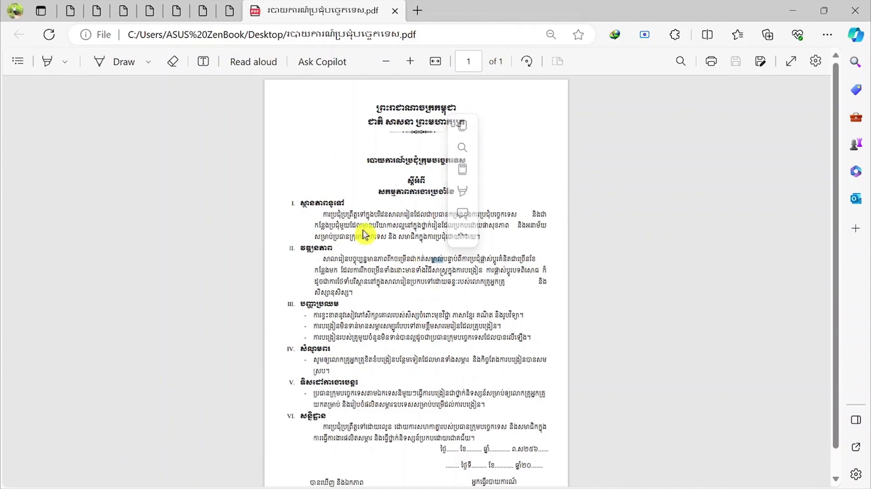
{"action": "double_click", "coordinate": [370, 158]}
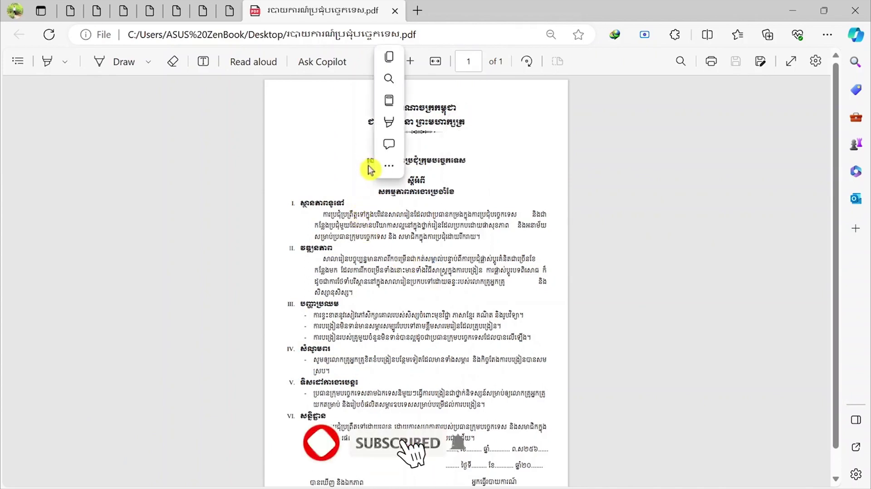
{"action": "left_click", "coordinate": [862, 6]}
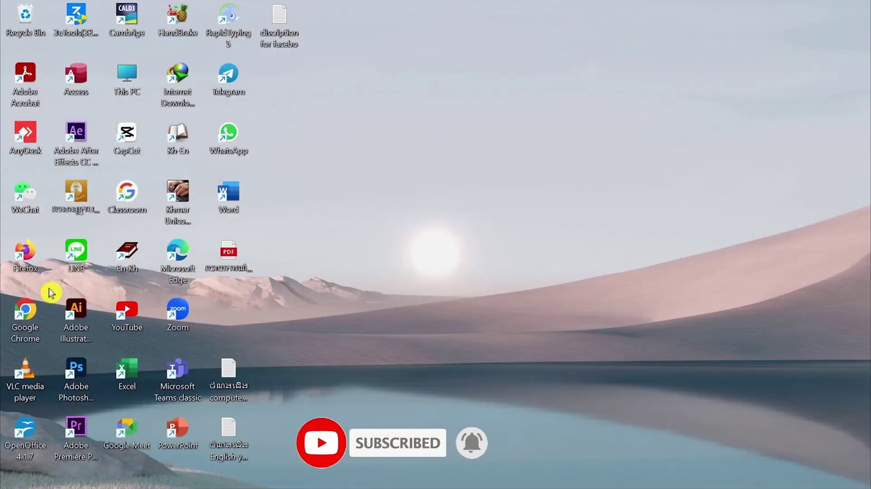
Step: Launch Chrome with the user's profile and open Google Drive from the google.com apps grid
{"action": "double_click", "coordinate": [32, 316]}
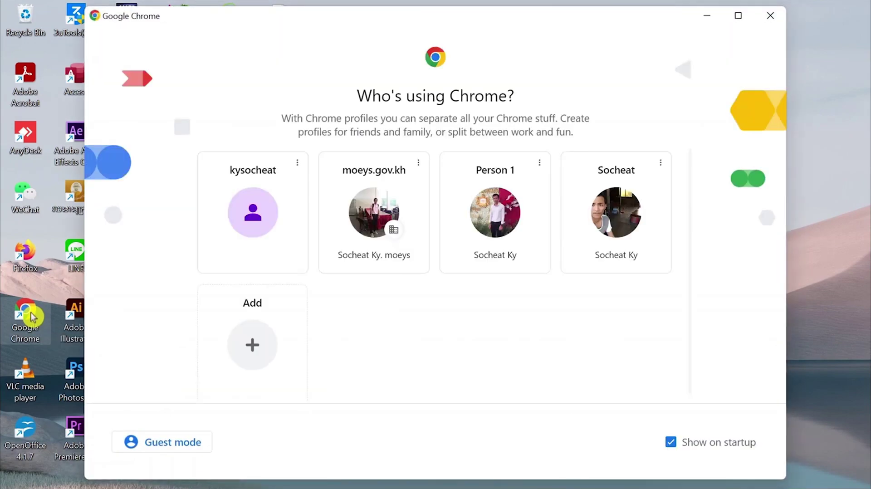
{"action": "left_click", "coordinate": [616, 220]}
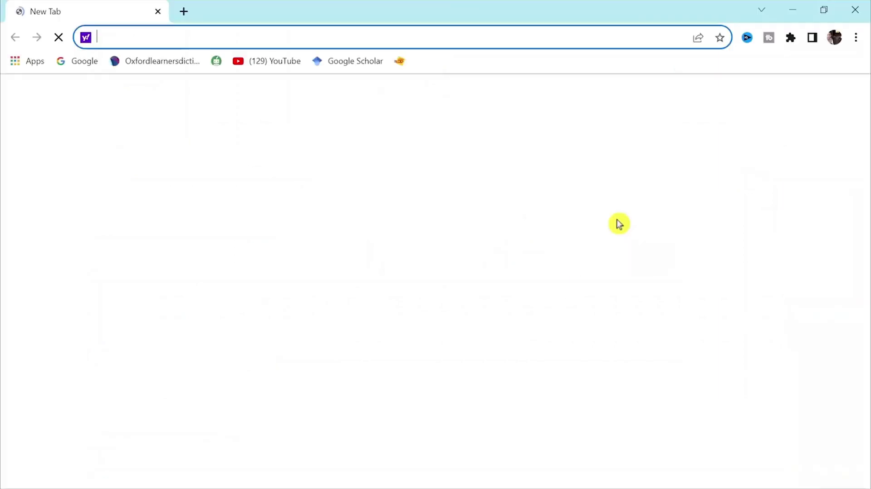
{"action": "left_click", "coordinate": [333, 232]}
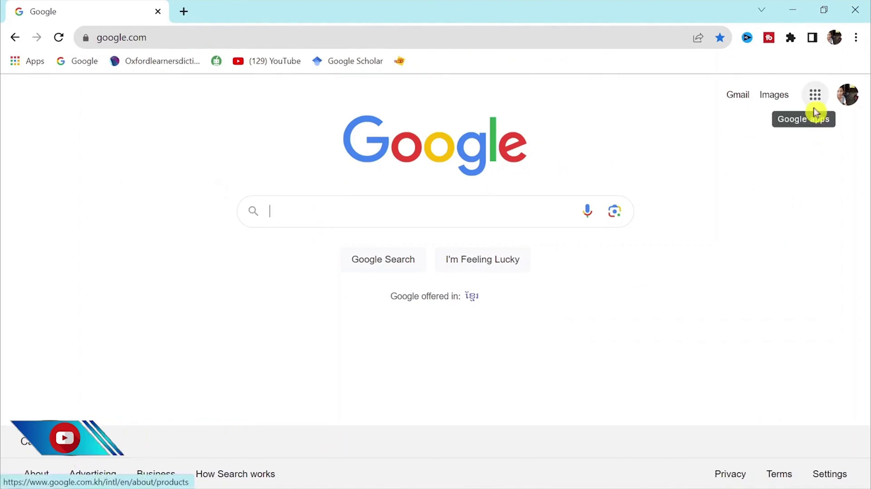
{"action": "left_click", "coordinate": [814, 104]}
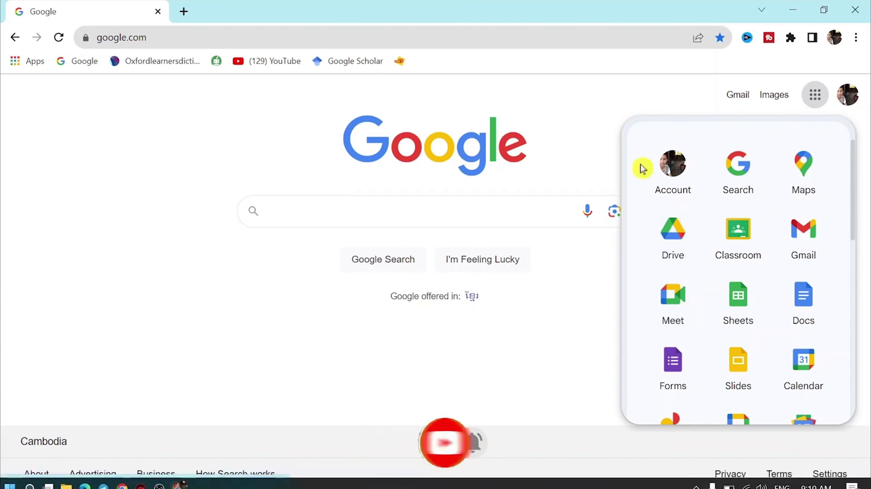
{"action": "left_click", "coordinate": [674, 238]}
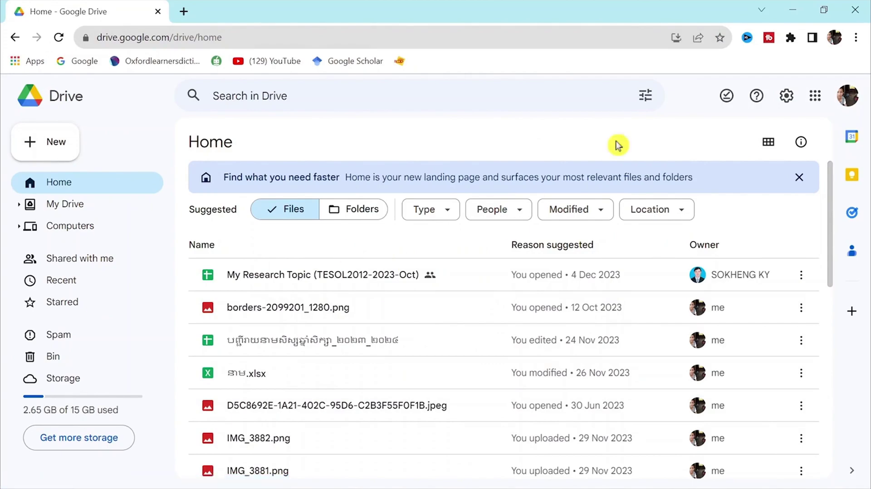
Step: Upload the Khmer PDF from the Desktop folder through New > File upload
{"action": "left_click", "coordinate": [789, 13]}
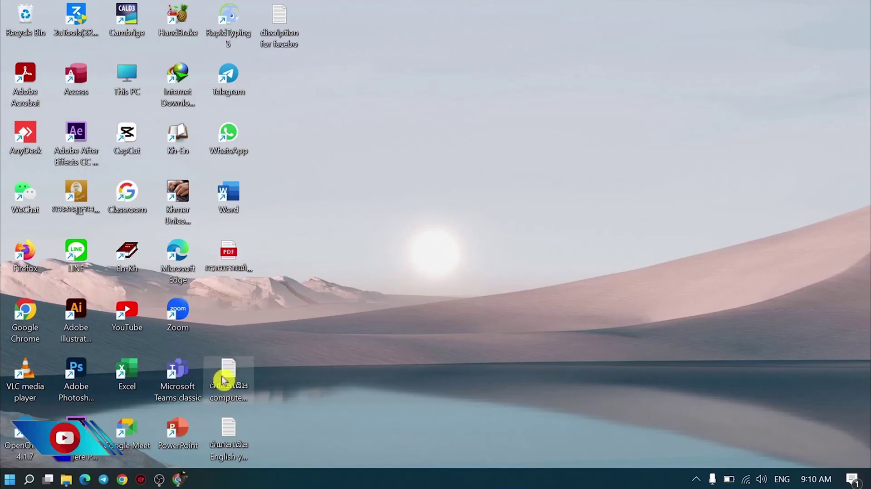
{"action": "left_click", "coordinate": [188, 480]}
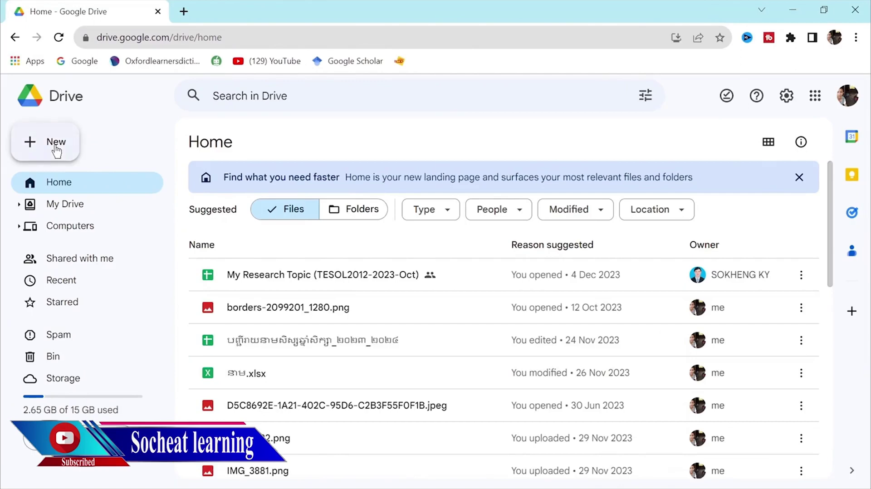
{"action": "left_click", "coordinate": [45, 136]}
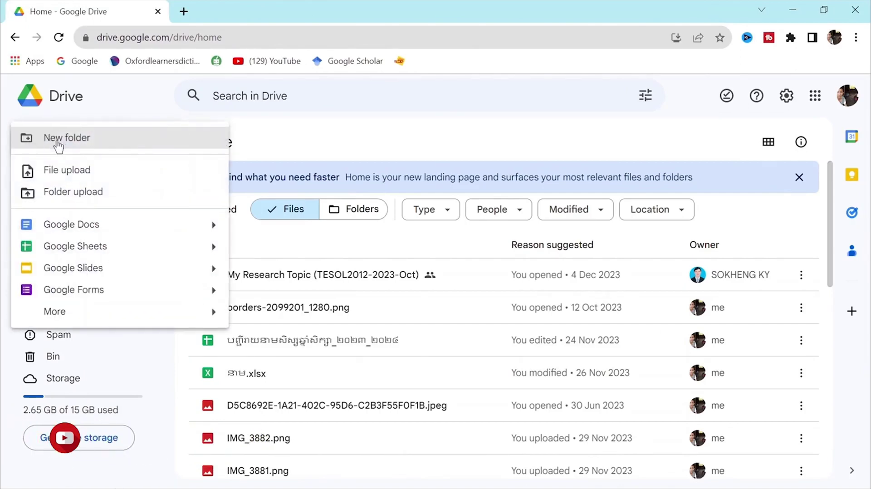
{"action": "left_click", "coordinate": [78, 172]}
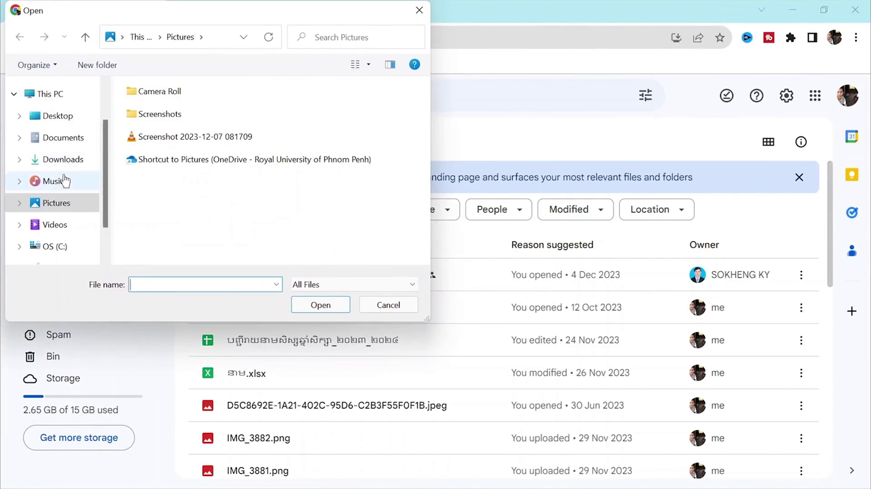
{"action": "left_click", "coordinate": [58, 116]}
{"action": "scroll", "coordinate": [226, 181], "scroll_direction": "down", "scroll_amount": 3}
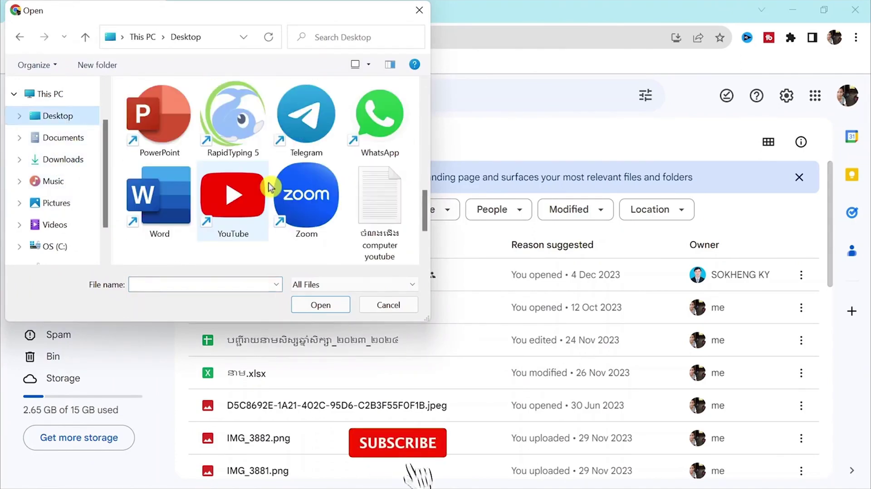
{"action": "scroll", "coordinate": [222, 175], "scroll_direction": "down", "scroll_amount": 2}
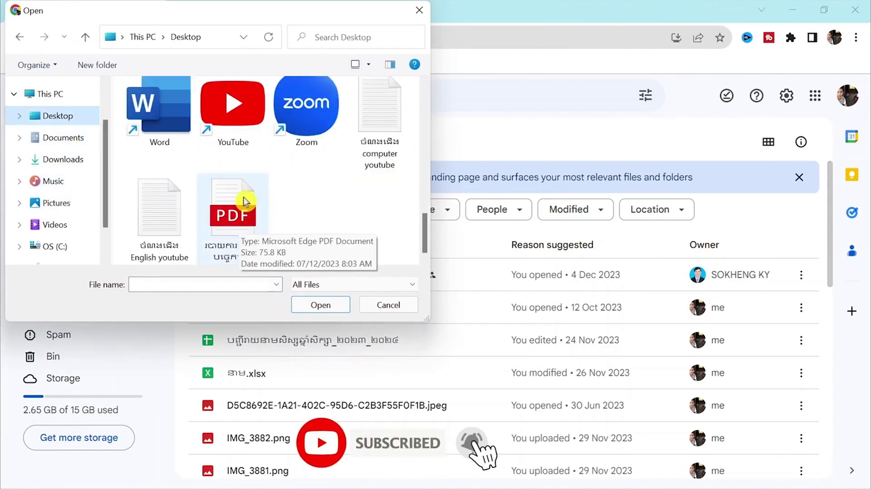
{"action": "left_click", "coordinate": [245, 223]}
{"action": "left_click", "coordinate": [307, 310]}
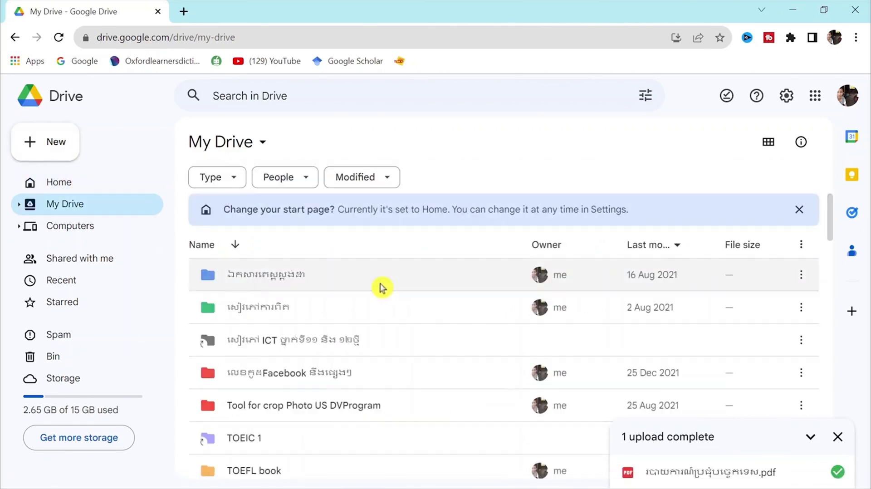
Step: Find and select the newly uploaded Khmer PDF in the My Drive list
{"action": "scroll", "coordinate": [382, 289], "scroll_direction": "down", "scroll_amount": 5}
{"action": "scroll", "coordinate": [382, 289], "scroll_direction": "up", "scroll_amount": 5}
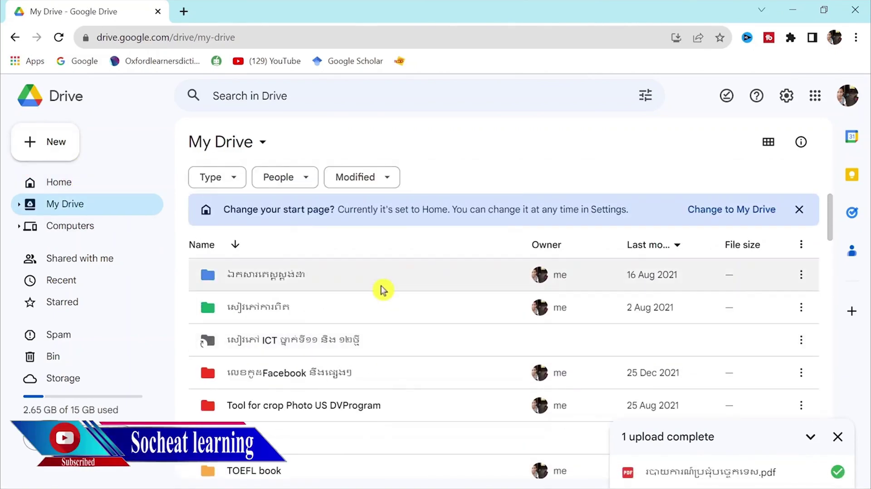
{"action": "scroll", "coordinate": [382, 290], "scroll_direction": "down", "scroll_amount": 5}
{"action": "scroll", "coordinate": [383, 297], "scroll_direction": "down", "scroll_amount": 2}
{"action": "scroll", "coordinate": [384, 296], "scroll_direction": "down", "scroll_amount": 5}
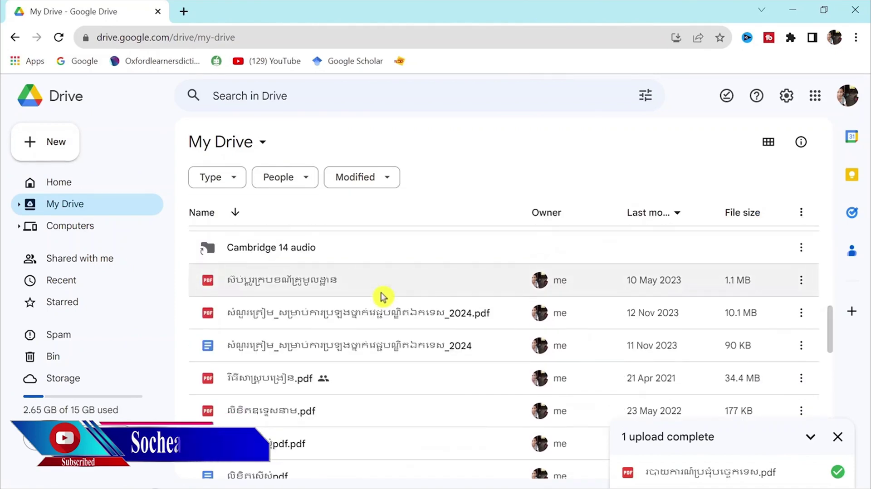
{"action": "scroll", "coordinate": [384, 297], "scroll_direction": "down", "scroll_amount": 2}
{"action": "scroll", "coordinate": [384, 296], "scroll_direction": "down", "scroll_amount": 2}
{"action": "scroll", "coordinate": [383, 297], "scroll_direction": "down", "scroll_amount": 2}
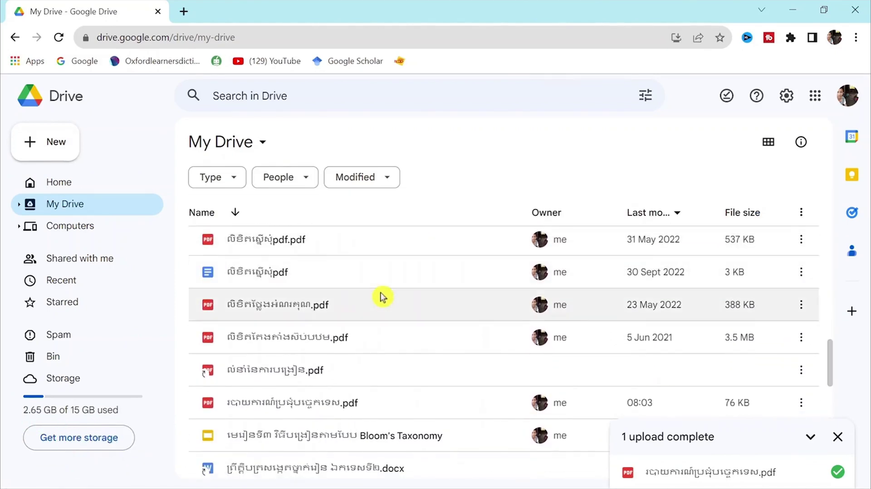
{"action": "scroll", "coordinate": [382, 295], "scroll_direction": "down", "scroll_amount": 3}
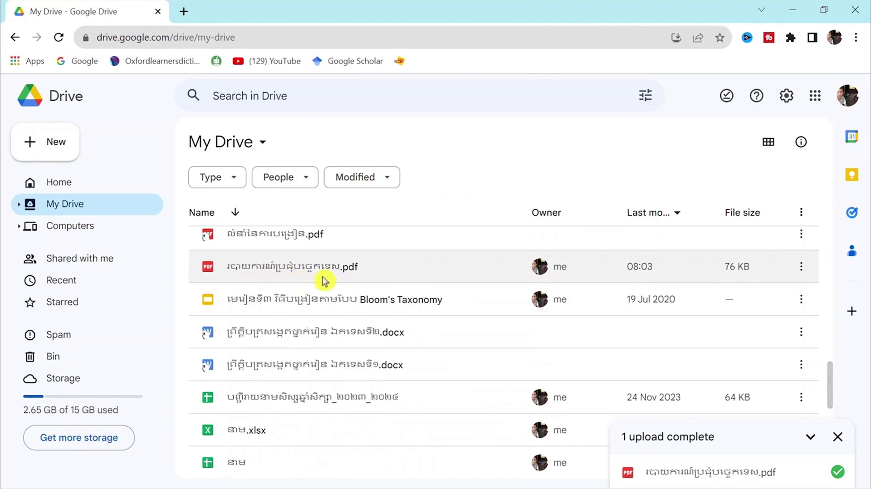
{"action": "left_click", "coordinate": [279, 272]}
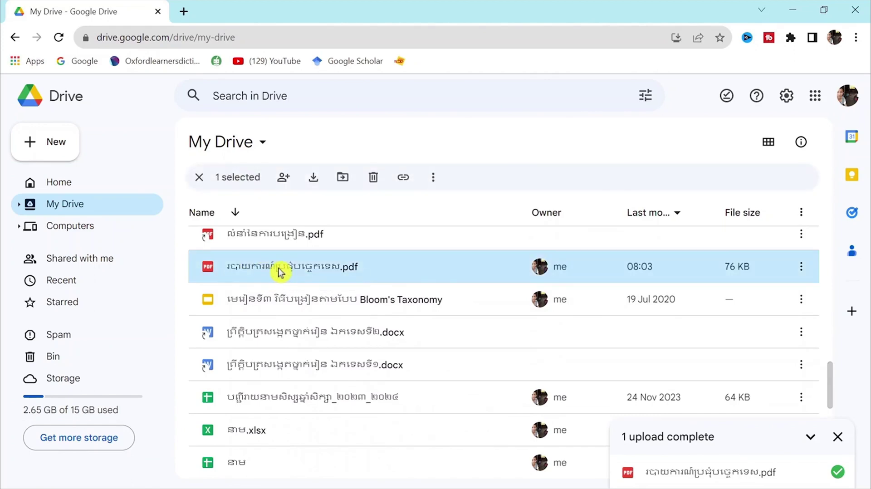
Step: Preview the PDF's contents, then close the preview back to the file list
{"action": "double_click", "coordinate": [278, 270]}
{"action": "scroll", "coordinate": [427, 330], "scroll_direction": "down", "scroll_amount": 5}
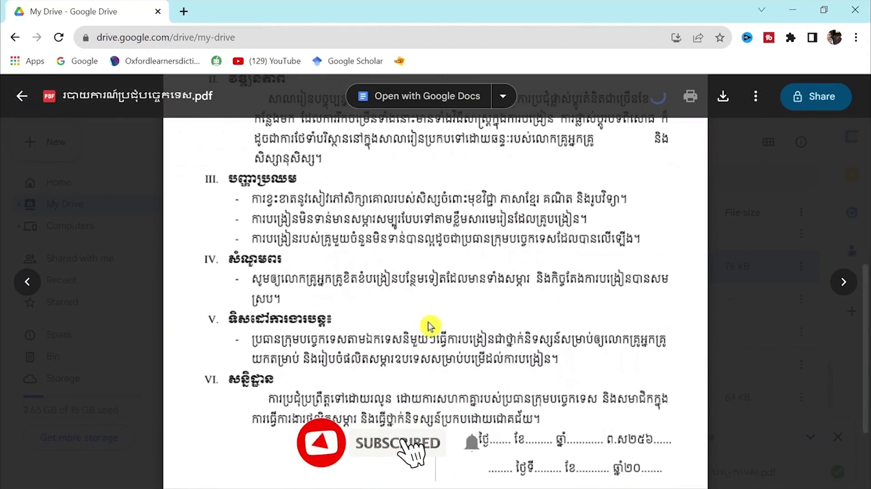
{"action": "scroll", "coordinate": [427, 330], "scroll_direction": "down", "scroll_amount": 1}
{"action": "left_click", "coordinate": [21, 95]}
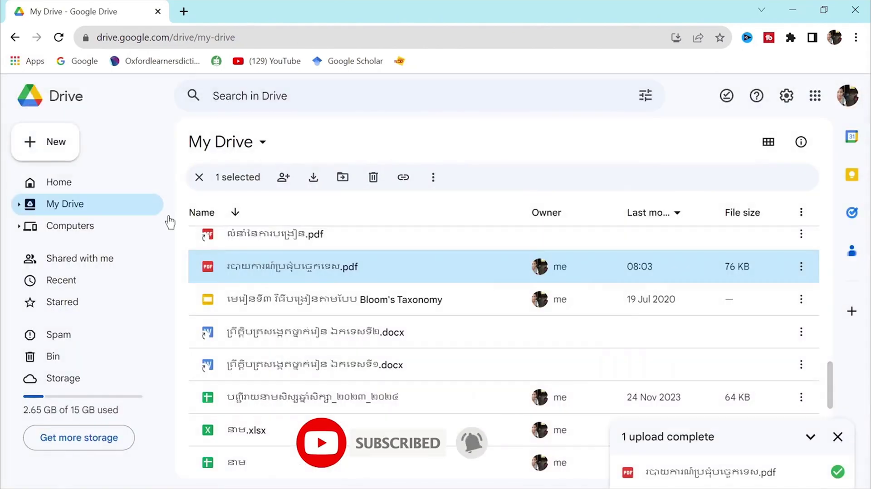
Step: Bring up the context menu of the uploaded Khmer PDF
{"action": "scroll", "coordinate": [409, 355], "scroll_direction": "up", "scroll_amount": 1}
{"action": "scroll", "coordinate": [360, 282], "scroll_direction": "up", "scroll_amount": 2}
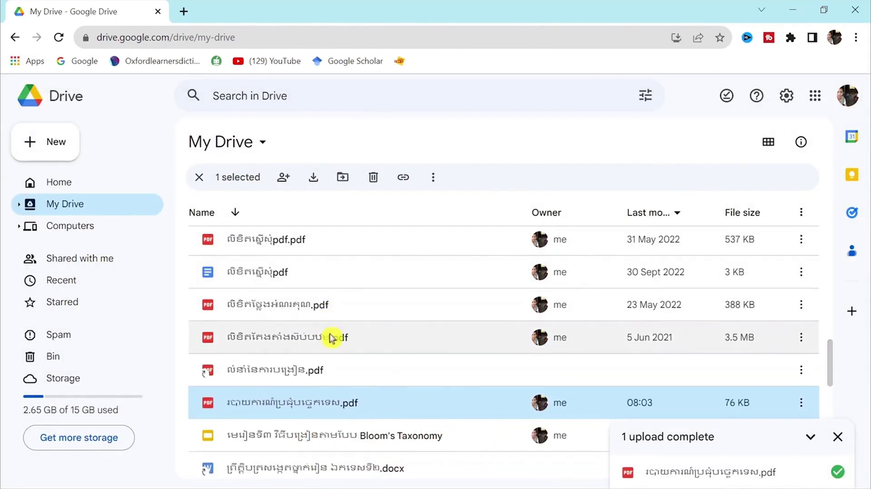
{"action": "scroll", "coordinate": [332, 338], "scroll_direction": "down", "scroll_amount": 2}
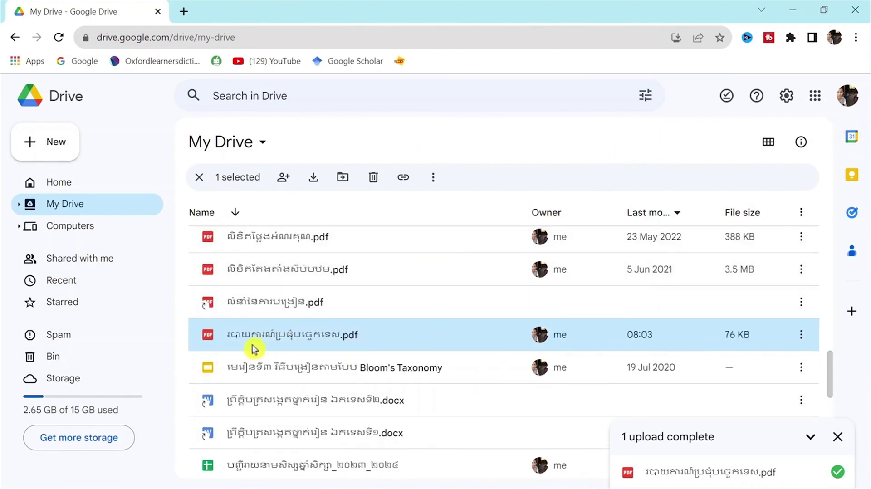
{"action": "right_click", "coordinate": [307, 340]}
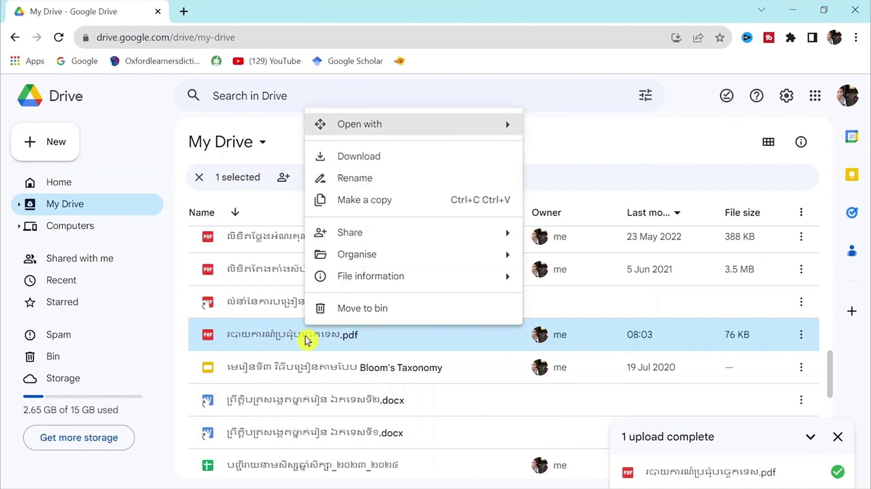
{"action": "mouse_move", "coordinate": [359, 124]}
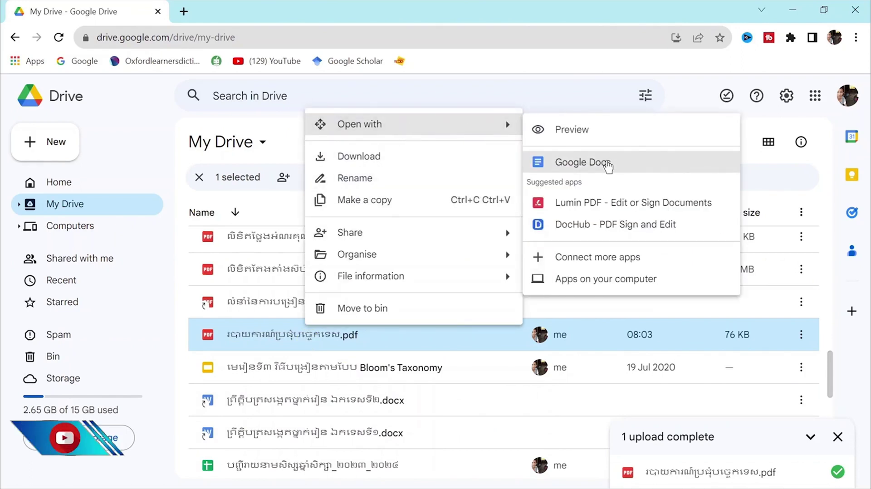
Step: Open the PDF with Google Docs and scroll through the converted Khmer text
{"action": "left_click", "coordinate": [607, 164]}
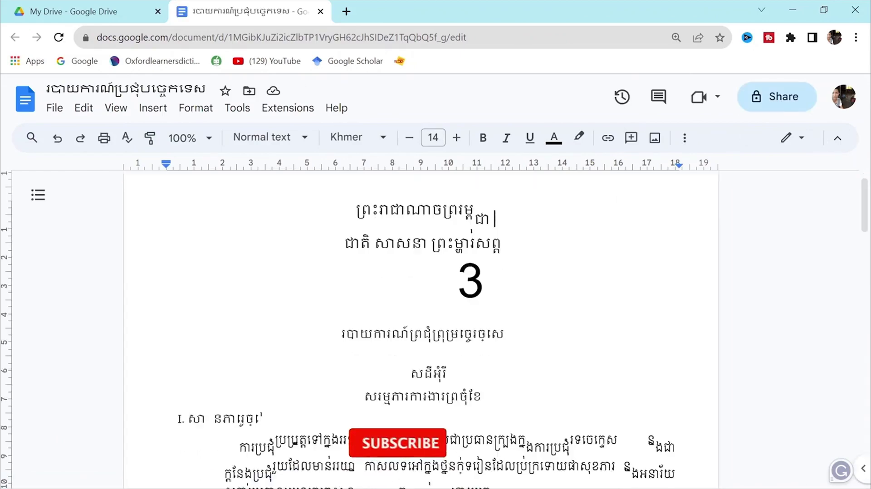
{"action": "scroll", "coordinate": [421, 327], "scroll_direction": "down", "scroll_amount": 3}
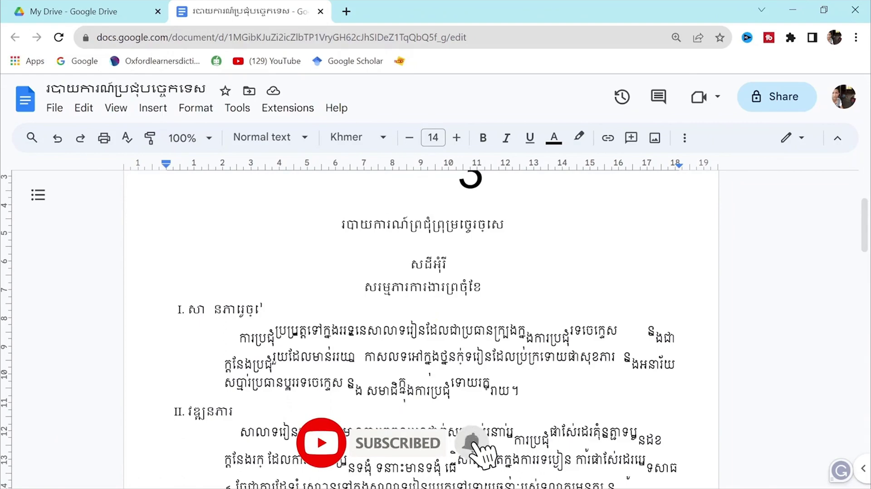
{"action": "scroll", "coordinate": [421, 327], "scroll_direction": "down", "scroll_amount": 2}
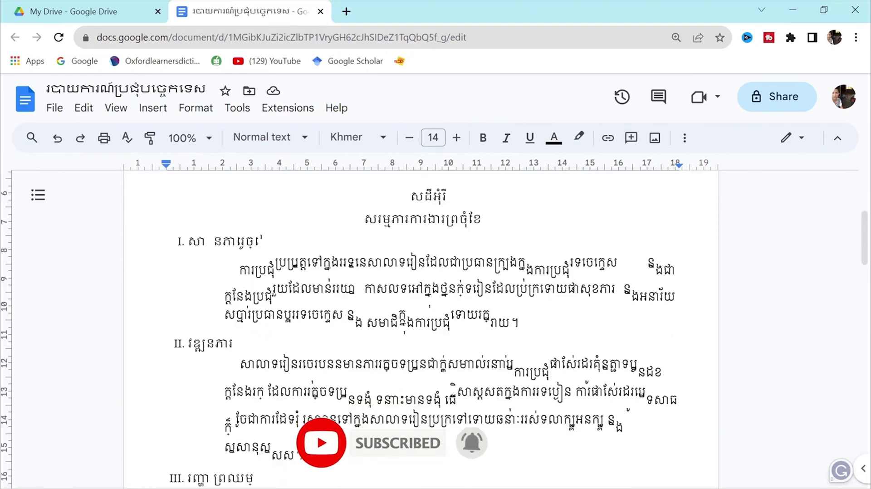
{"action": "scroll", "coordinate": [421, 326], "scroll_direction": "down", "scroll_amount": 2}
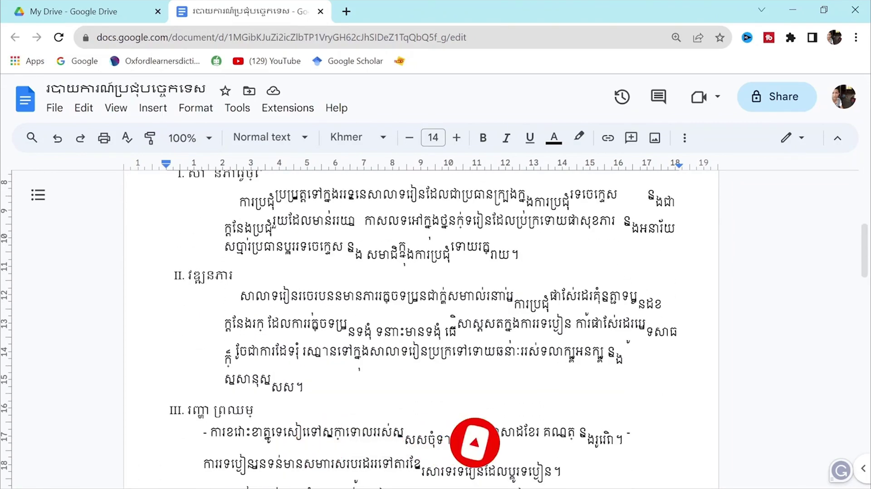
{"action": "scroll", "coordinate": [420, 326], "scroll_direction": "up", "scroll_amount": 2}
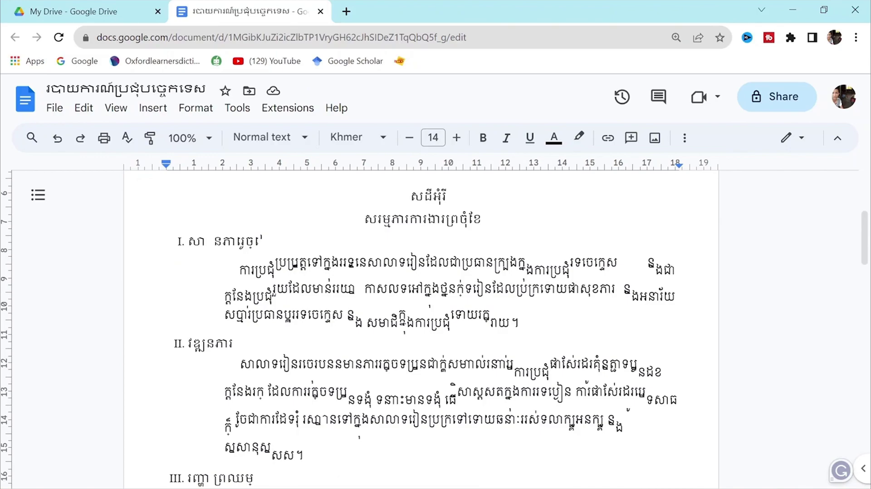
{"action": "scroll", "coordinate": [421, 327], "scroll_direction": "down", "scroll_amount": 5}
{"action": "scroll", "coordinate": [420, 326], "scroll_direction": "down", "scroll_amount": 5}
{"action": "scroll", "coordinate": [421, 326], "scroll_direction": "up", "scroll_amount": 7}
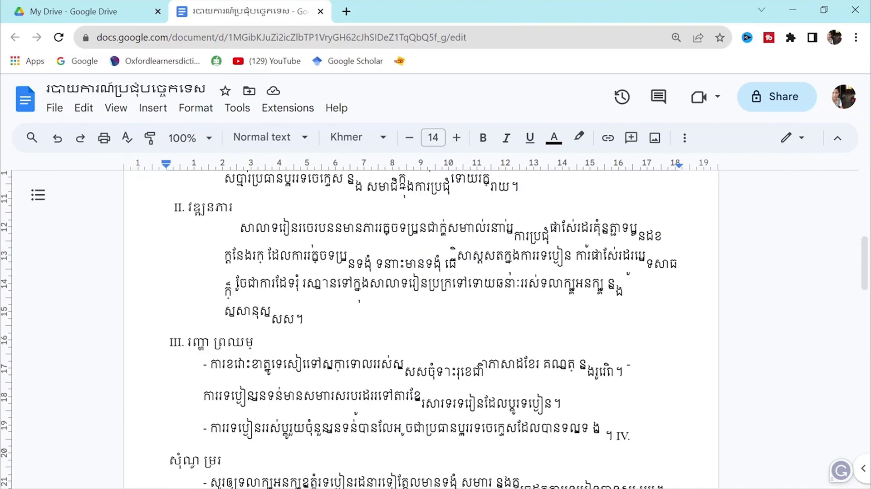
{"action": "scroll", "coordinate": [420, 326], "scroll_direction": "up", "scroll_amount": 2}
{"action": "scroll", "coordinate": [420, 326], "scroll_direction": "up", "scroll_amount": 3}
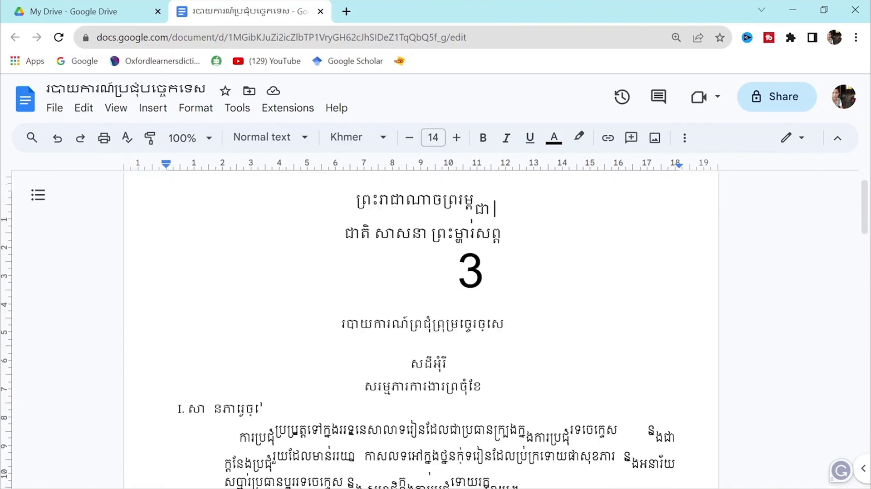
{"action": "scroll", "coordinate": [421, 326], "scroll_direction": "down", "scroll_amount": 1}
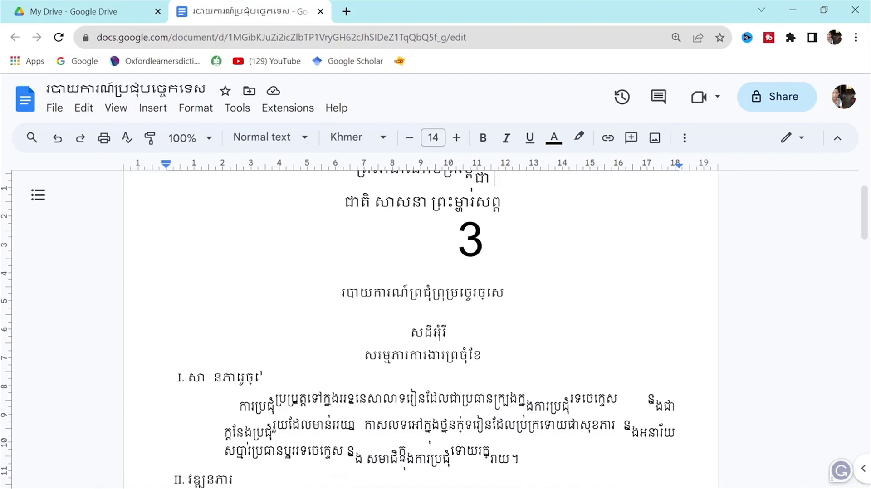
Step: Close the converted document and open the desktop Khmer PDF in Edge
{"action": "left_click", "coordinate": [320, 13]}
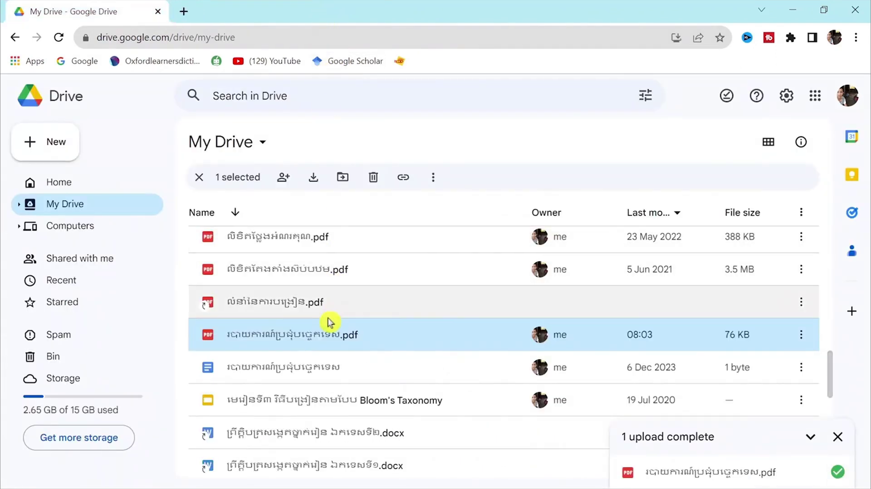
{"action": "left_click", "coordinate": [793, 12]}
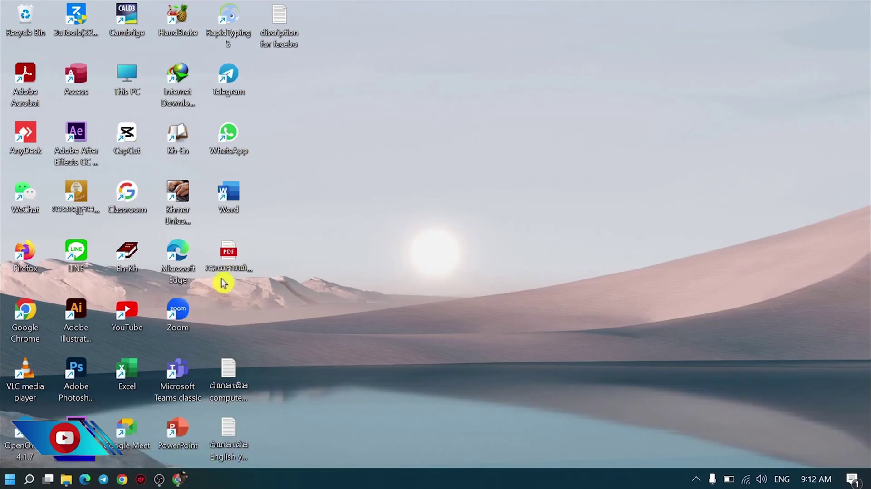
{"action": "double_click", "coordinate": [231, 254]}
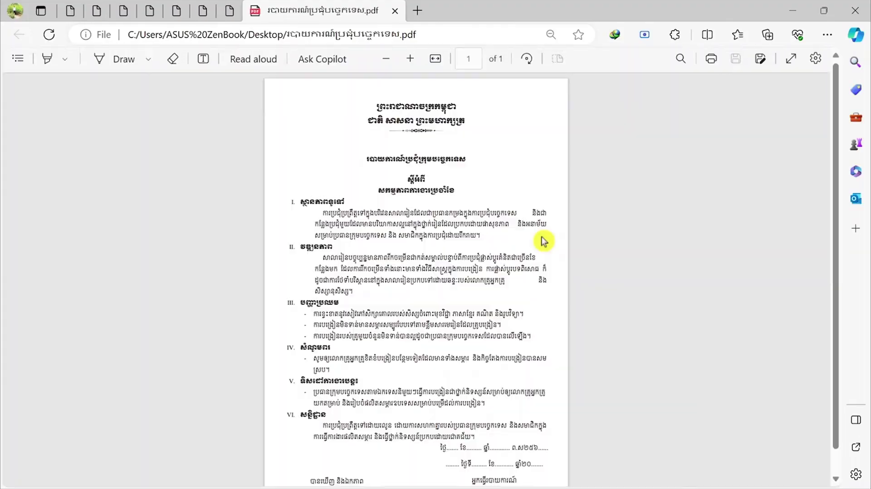
{"action": "scroll", "coordinate": [416, 281], "scroll_direction": "down", "scroll_amount": 1}
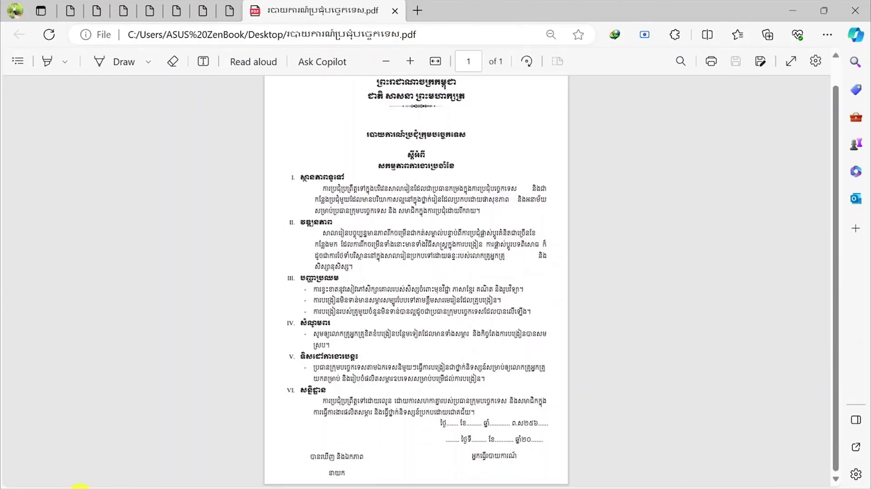
Step: Capture the PDF page from the report heading downward with Snipping Tool, then close it
{"action": "left_click", "coordinate": [29, 479]}
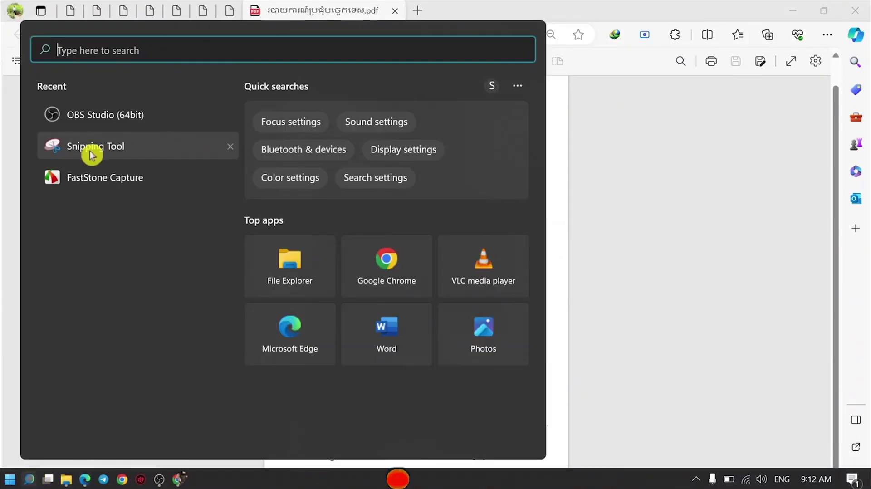
{"action": "left_click", "coordinate": [92, 152]}
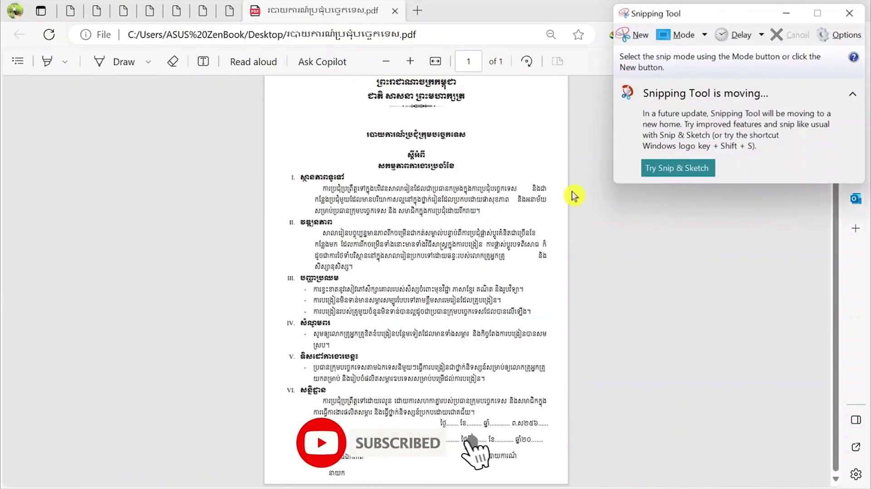
{"action": "left_click", "coordinate": [632, 36]}
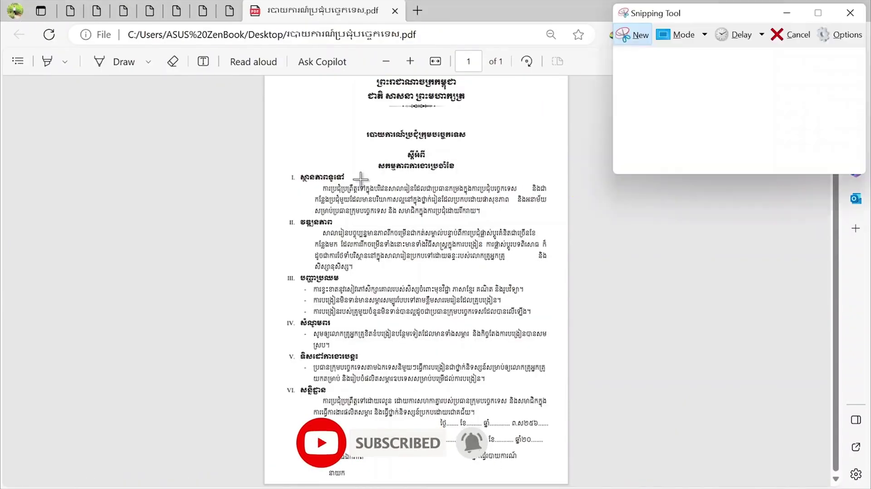
{"action": "mouse_move", "coordinate": [268, 118]}
{"action": "left_mouse_down"}
{"action": "mouse_move", "coordinate": [540, 479]}
{"action": "mouse_move", "coordinate": [554, 479]}
{"action": "left_mouse_up"}
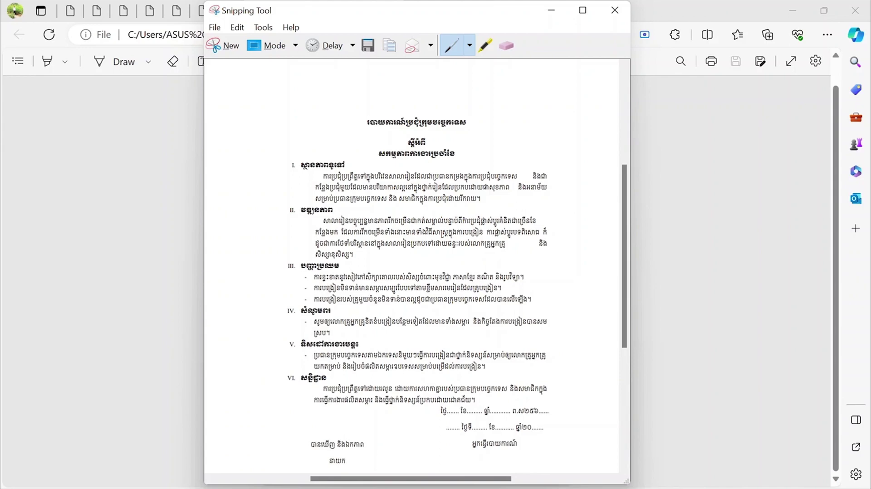
{"action": "left_click", "coordinate": [617, 10]}
{"action": "key", "text": "n"}
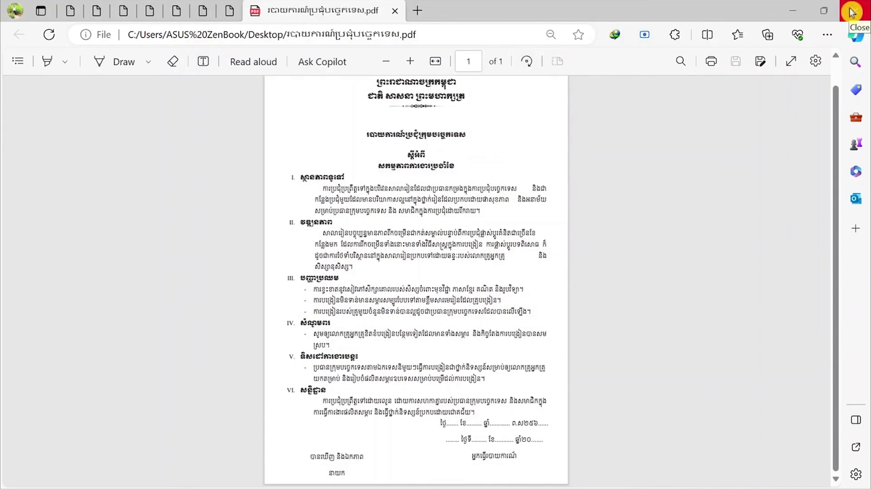
Step: Close Edge, open the Khmer page screenshot from Pictures to check it, then close the viewer
{"action": "left_click", "coordinate": [851, 12]}
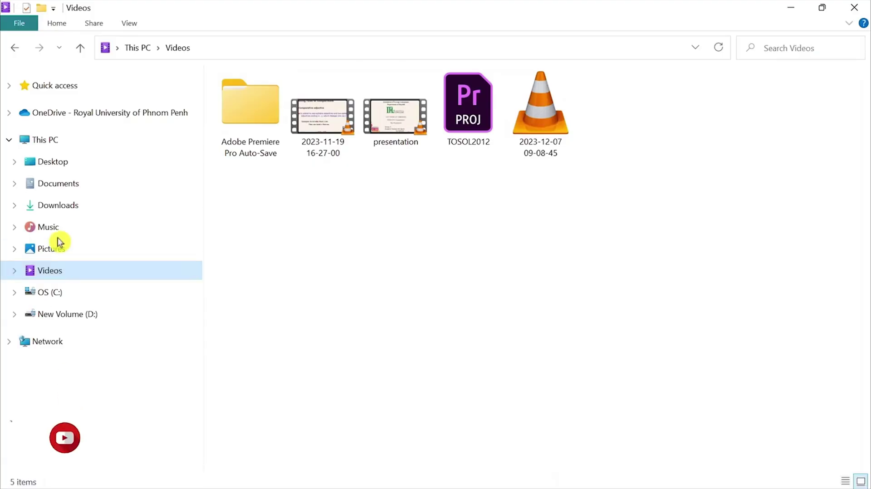
{"action": "left_click", "coordinate": [59, 249]}
{"action": "double_click", "coordinate": [393, 122]}
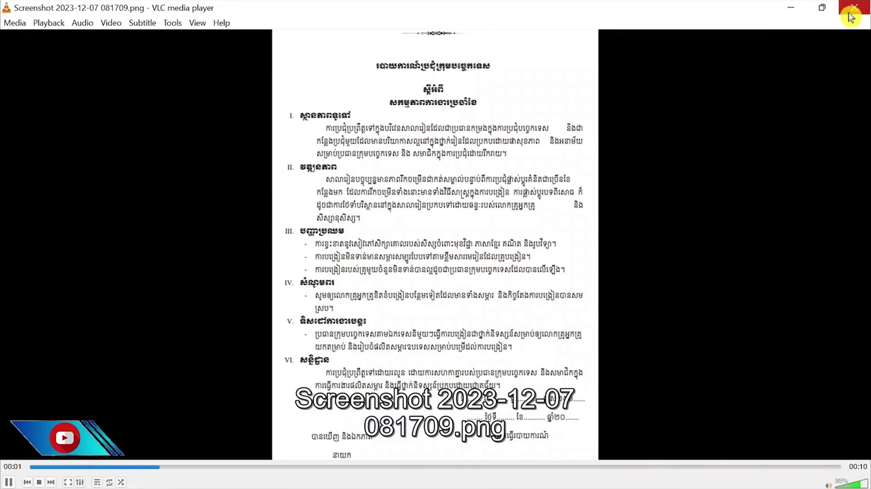
{"action": "key", "text": "alt+F4"}
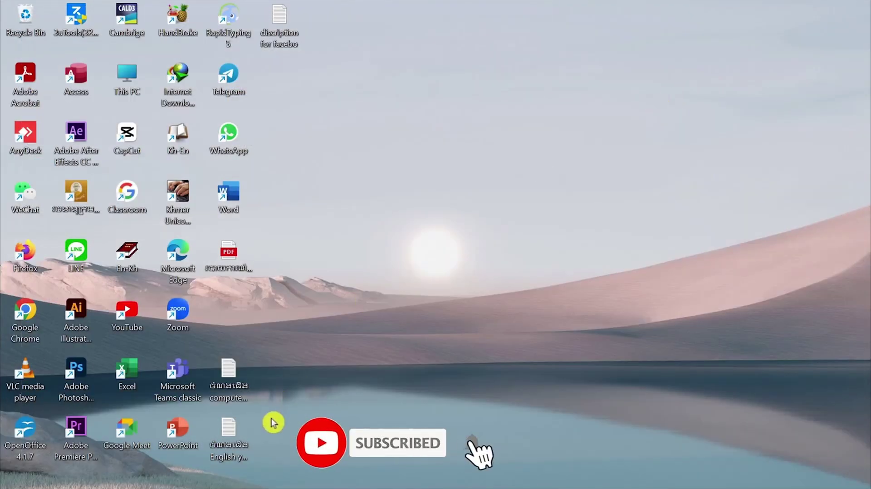
{"action": "left_click", "coordinate": [178, 478]}
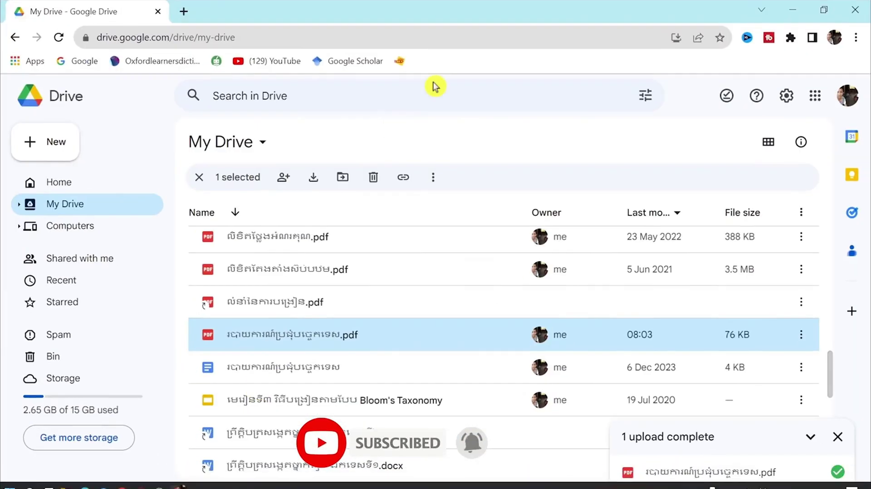
{"action": "scroll", "coordinate": [346, 272], "scroll_direction": "up", "scroll_amount": 10}
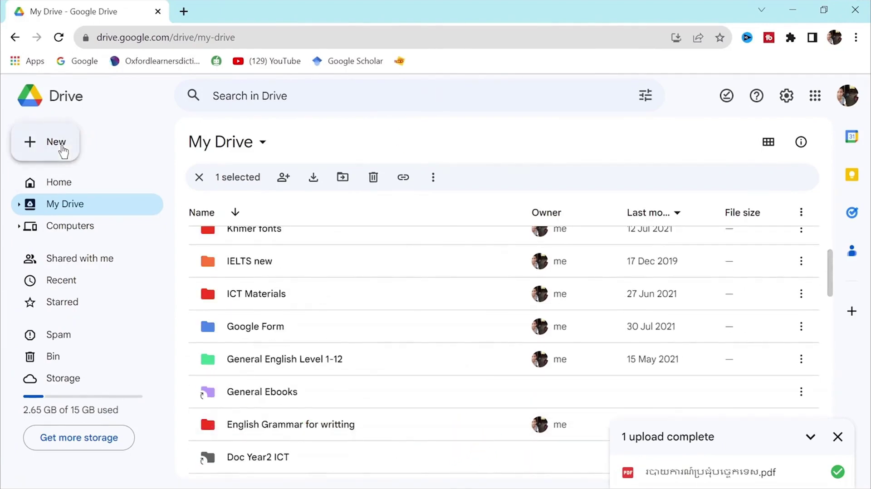
{"action": "left_click", "coordinate": [62, 151]}
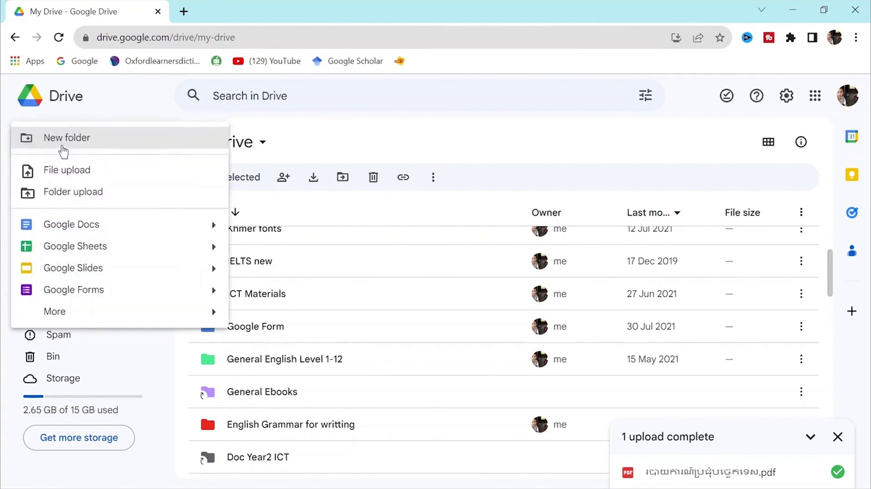
{"action": "left_click", "coordinate": [64, 169]}
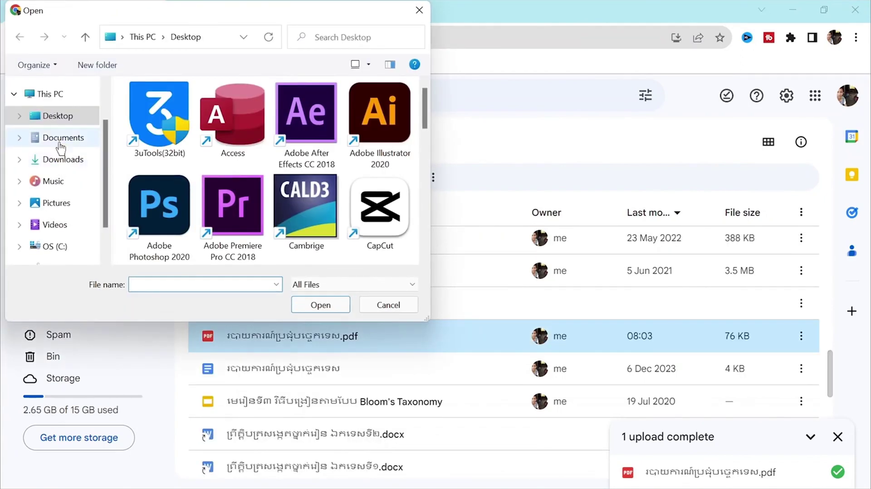
{"action": "scroll", "coordinate": [58, 172], "scroll_direction": "down", "scroll_amount": 1}
{"action": "left_click", "coordinate": [55, 156]}
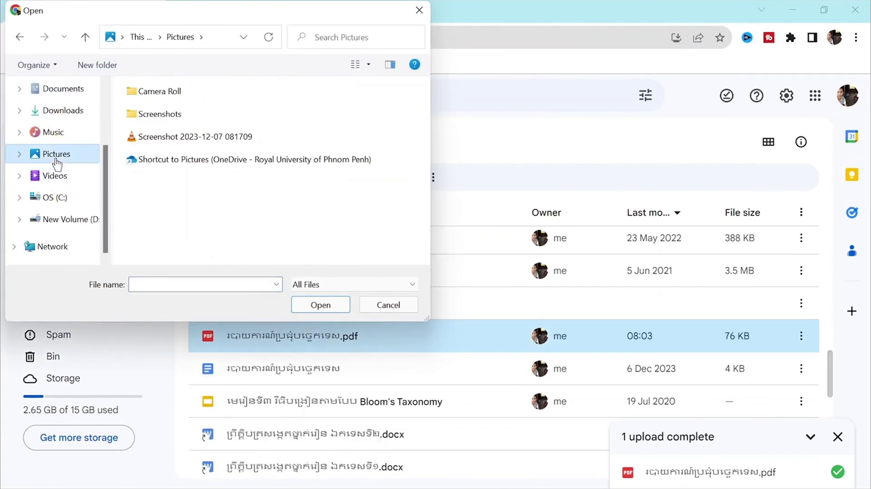
{"action": "left_click", "coordinate": [190, 136]}
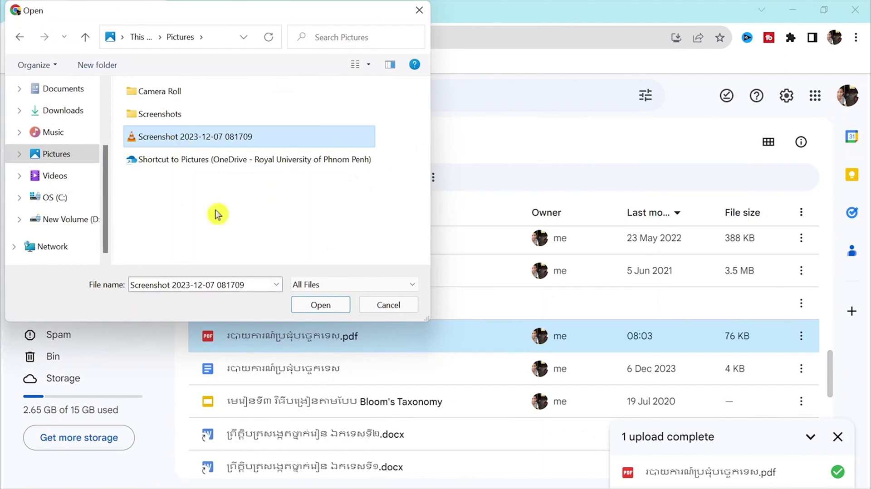
{"action": "left_click", "coordinate": [317, 306]}
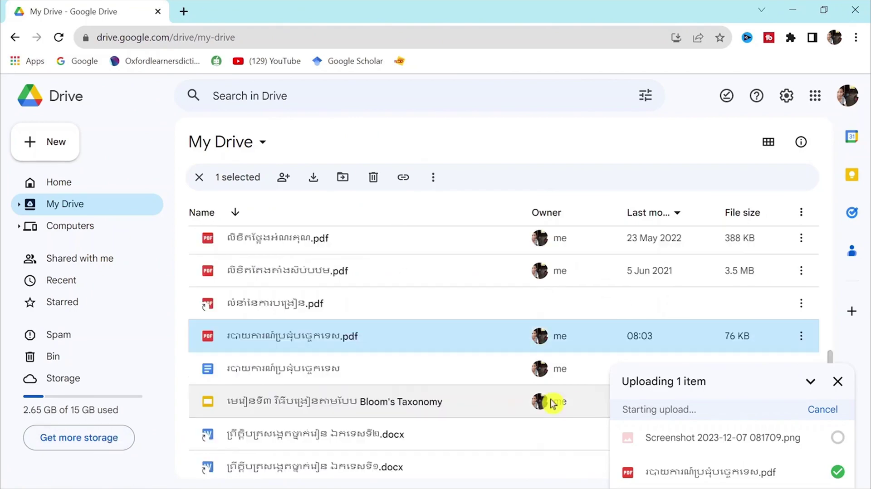
{"action": "mouse_move", "coordinate": [723, 437]}
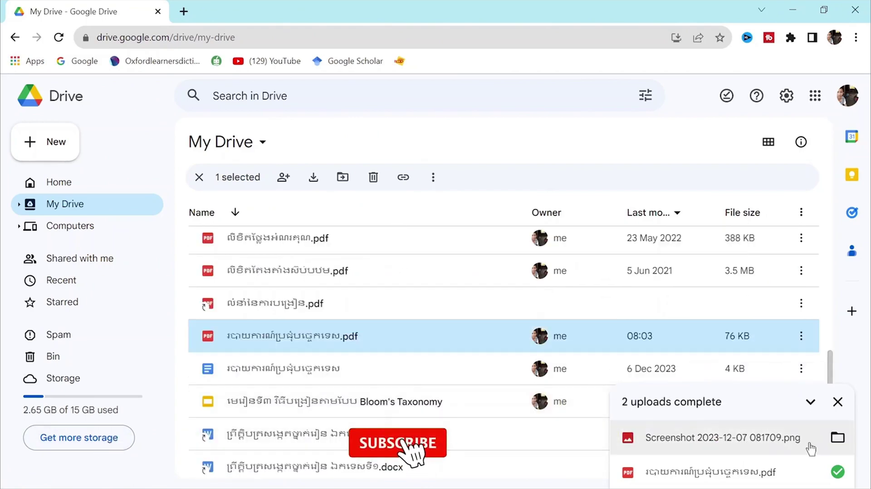
Step: Deselect the PDF, scroll to Screenshot 2023-12-07 081709.png and open its preview
{"action": "left_click", "coordinate": [88, 211]}
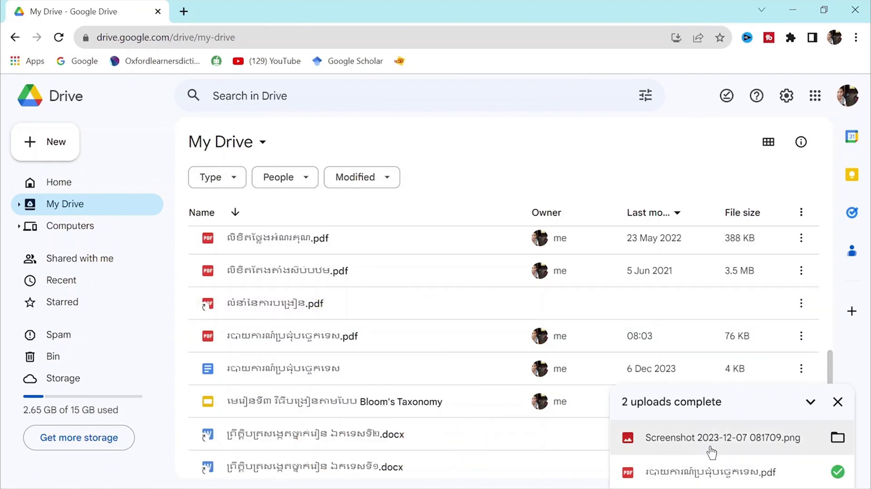
{"action": "scroll", "coordinate": [426, 383], "scroll_direction": "down", "scroll_amount": 2}
{"action": "scroll", "coordinate": [425, 385], "scroll_direction": "down", "scroll_amount": 4}
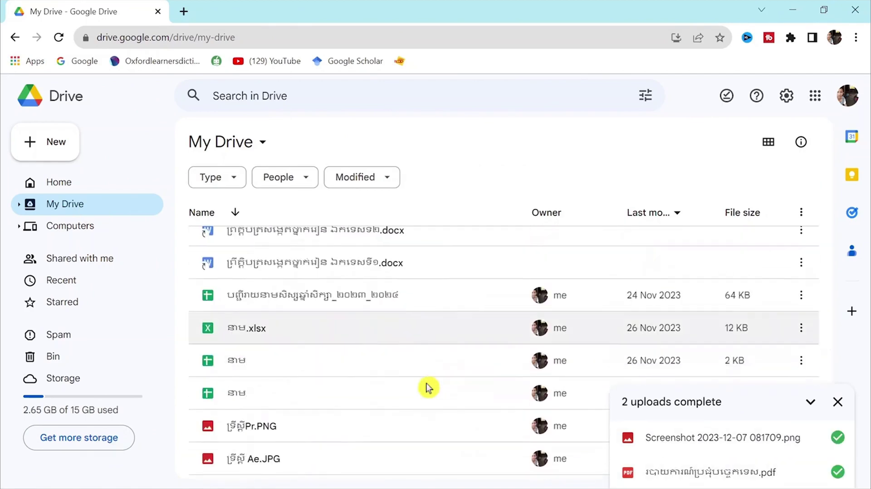
{"action": "scroll", "coordinate": [426, 386], "scroll_direction": "down", "scroll_amount": 5}
{"action": "scroll", "coordinate": [322, 394], "scroll_direction": "down", "scroll_amount": 3}
{"action": "scroll", "coordinate": [322, 394], "scroll_direction": "down", "scroll_amount": 4}
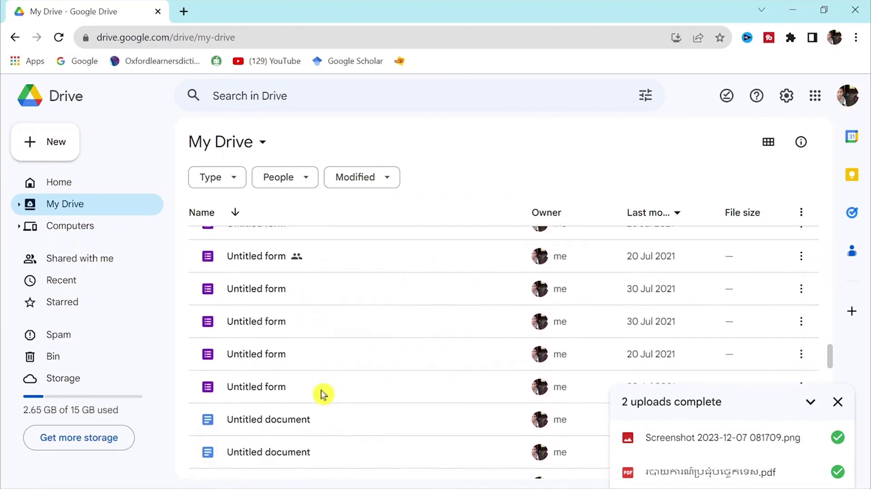
{"action": "scroll", "coordinate": [322, 394], "scroll_direction": "down", "scroll_amount": 2}
{"action": "scroll", "coordinate": [322, 393], "scroll_direction": "down", "scroll_amount": 3}
{"action": "scroll", "coordinate": [287, 388], "scroll_direction": "down", "scroll_amount": 2}
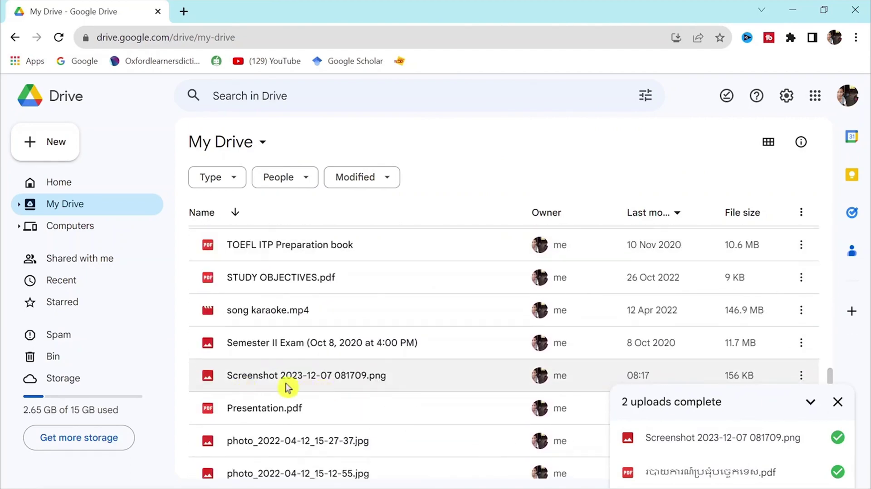
{"action": "left_click", "coordinate": [283, 380]}
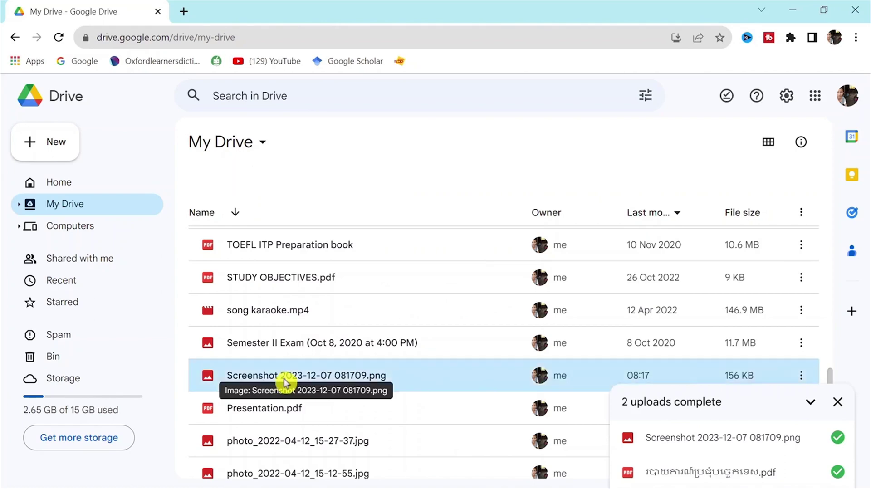
{"action": "double_click", "coordinate": [285, 383]}
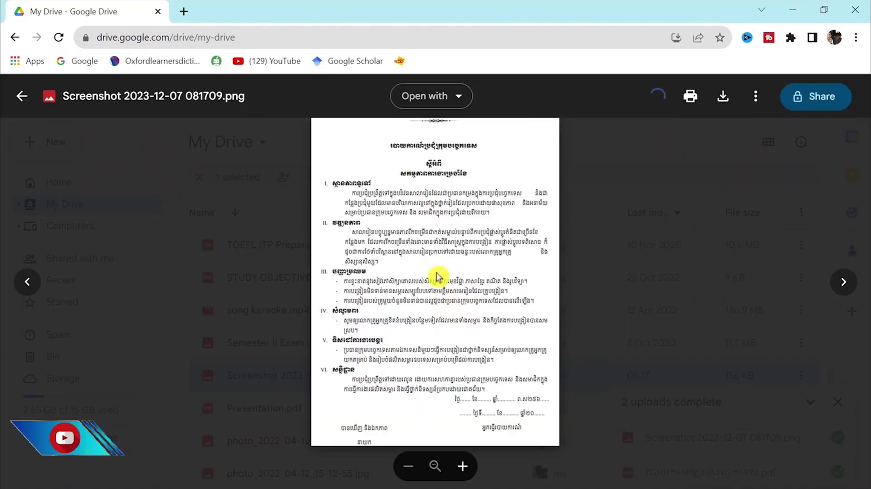
Step: Zoom the screenshot preview, close it and dismiss the uploads complete panel
{"action": "scroll", "coordinate": [398, 219], "scroll_direction": "up", "scroll_amount": 3}
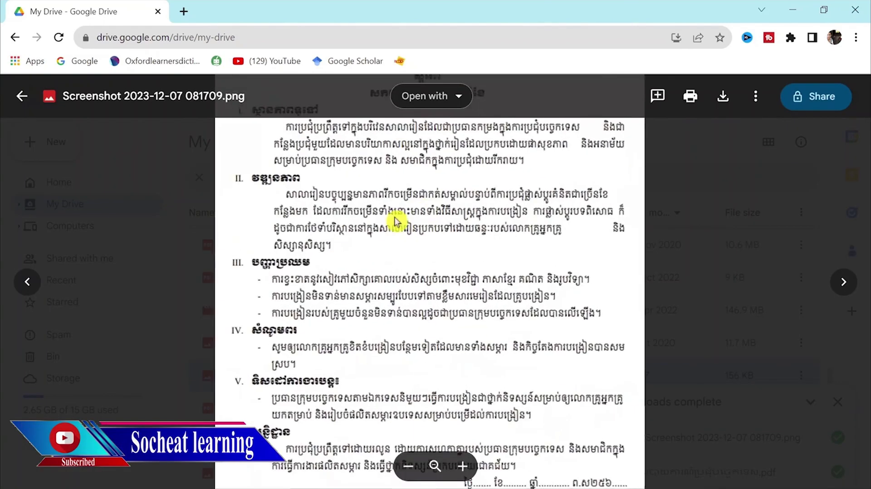
{"action": "scroll", "coordinate": [414, 324], "scroll_direction": "down", "scroll_amount": 2}
{"action": "scroll", "coordinate": [462, 319], "scroll_direction": "down", "scroll_amount": 3}
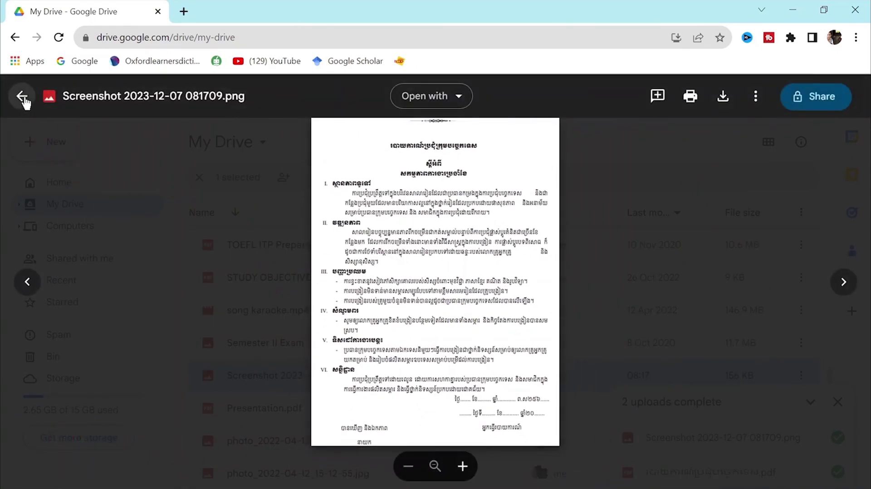
{"action": "left_click", "coordinate": [22, 97]}
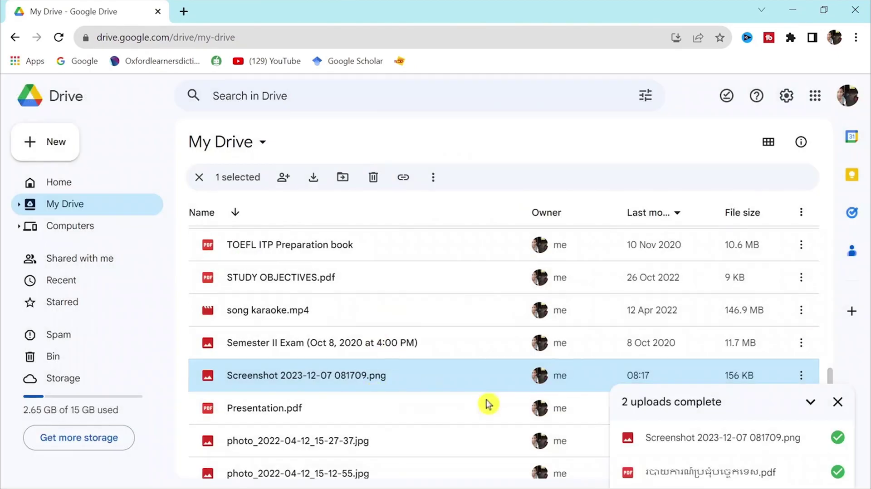
{"action": "left_click", "coordinate": [838, 401]}
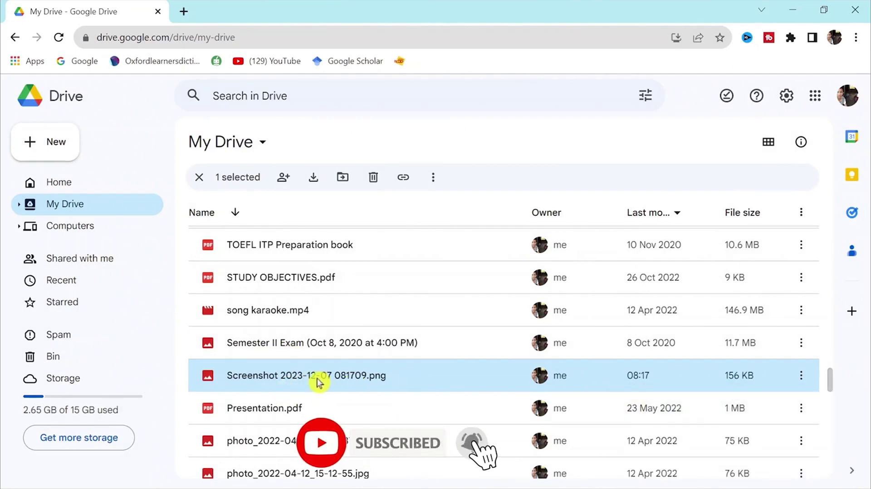
{"action": "right_click", "coordinate": [313, 380]}
{"action": "mouse_move", "coordinate": [365, 164]}
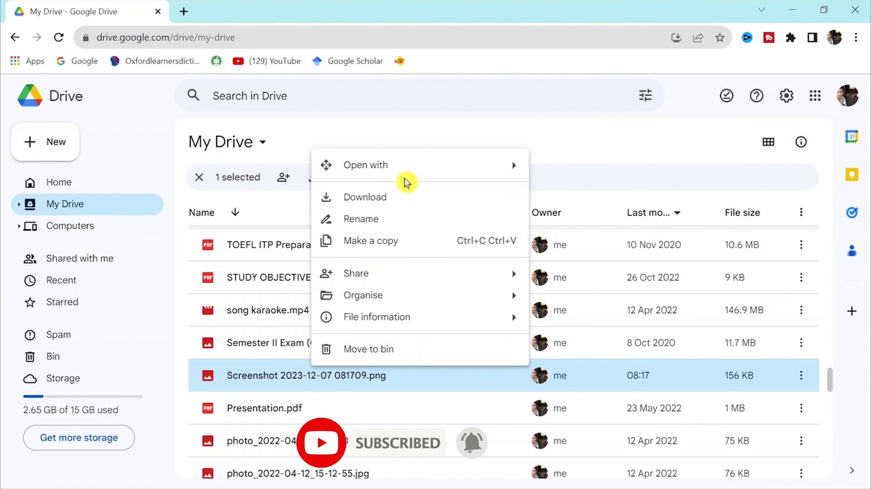
{"action": "left_click", "coordinate": [612, 202]}
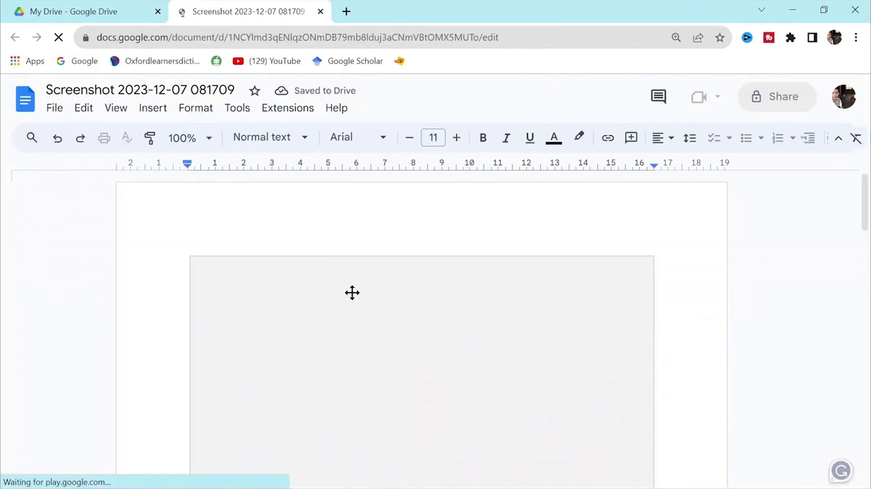
{"action": "scroll", "coordinate": [352, 292], "scroll_direction": "down", "scroll_amount": 10}
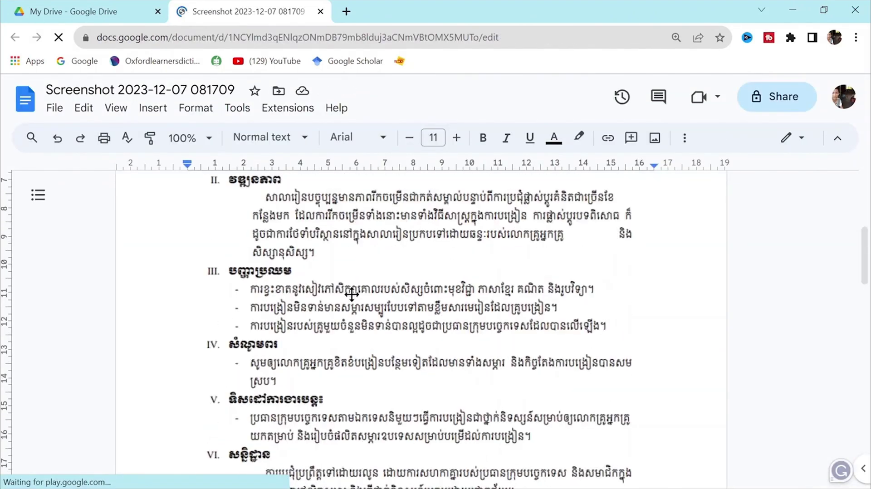
{"action": "scroll", "coordinate": [352, 292], "scroll_direction": "down", "scroll_amount": 5}
{"action": "scroll", "coordinate": [352, 292], "scroll_direction": "down", "scroll_amount": 10}
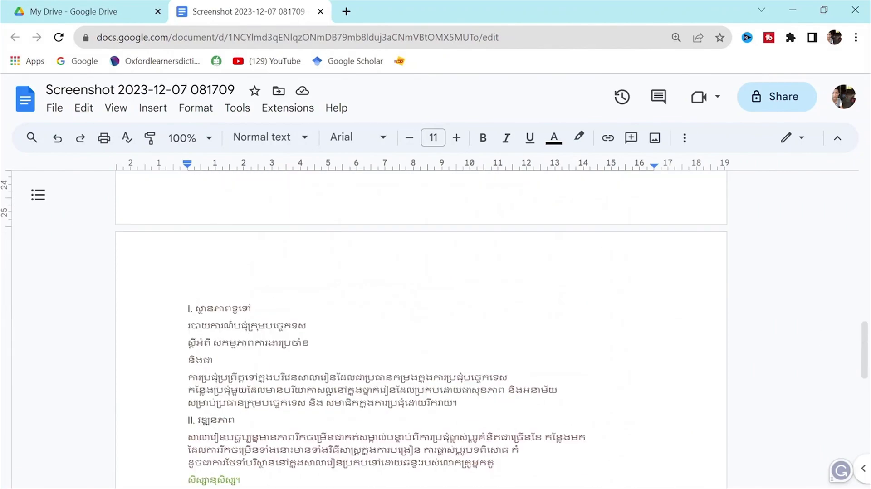
{"action": "scroll", "coordinate": [352, 292], "scroll_direction": "down", "scroll_amount": 5}
Step: Check the Khmer text, then select the scanned page image at the top of the document
{"action": "scroll", "coordinate": [352, 293], "scroll_direction": "up", "scroll_amount": 2}
{"action": "left_click", "coordinate": [297, 313]}
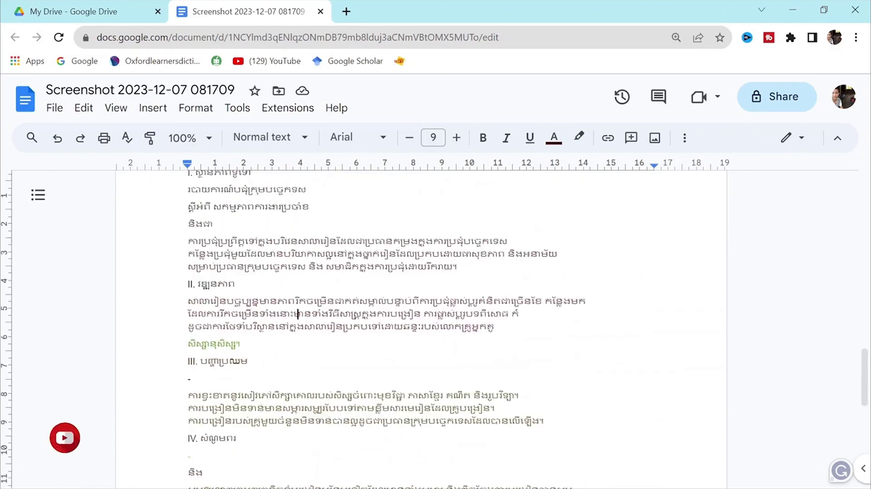
{"action": "scroll", "coordinate": [425, 321], "scroll_direction": "down", "scroll_amount": 10}
{"action": "scroll", "coordinate": [424, 321], "scroll_direction": "down", "scroll_amount": 5}
{"action": "scroll", "coordinate": [425, 321], "scroll_direction": "up", "scroll_amount": 3}
{"action": "left_click", "coordinate": [425, 321]}
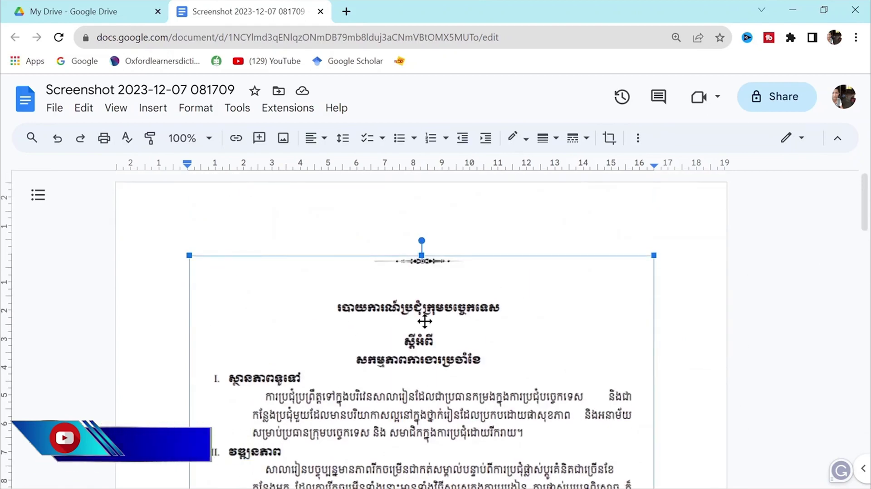
Step: Delete the scanned page image and the horizontal separator line above the Khmer text
{"action": "key", "text": "Delete"}
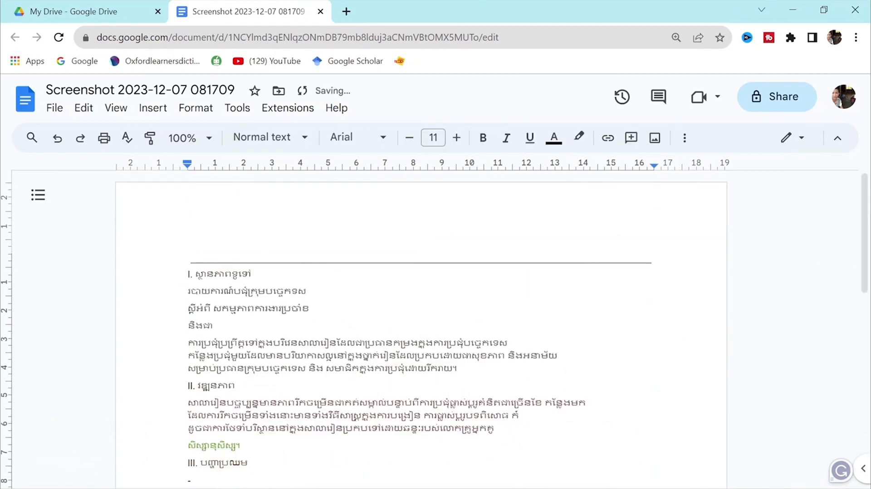
{"action": "key", "text": "shift+Down"}
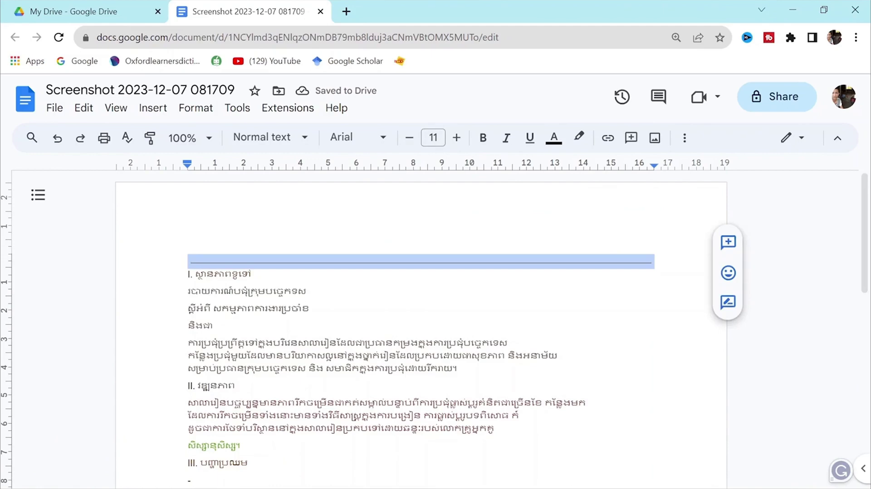
{"action": "key", "text": "Delete"}
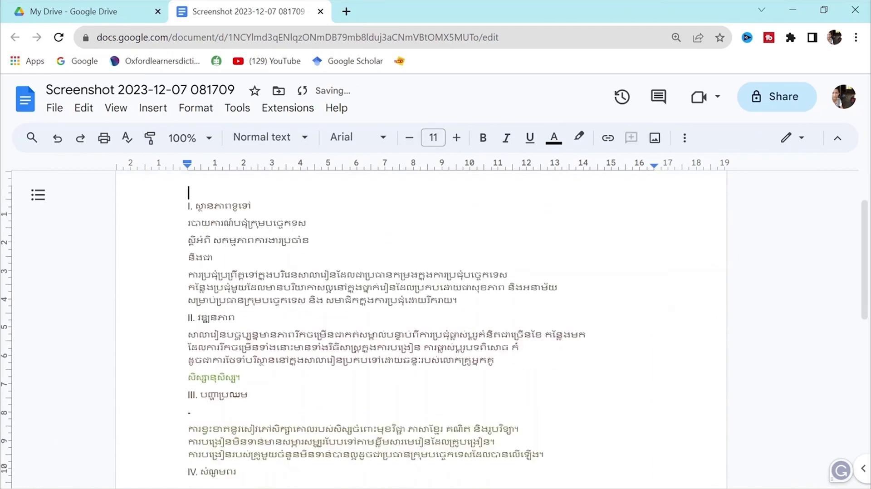
Step: Scroll down through the extracted Khmer text, sections I to IV, to the end
{"action": "scroll", "coordinate": [421, 331], "scroll_direction": "down", "scroll_amount": 2}
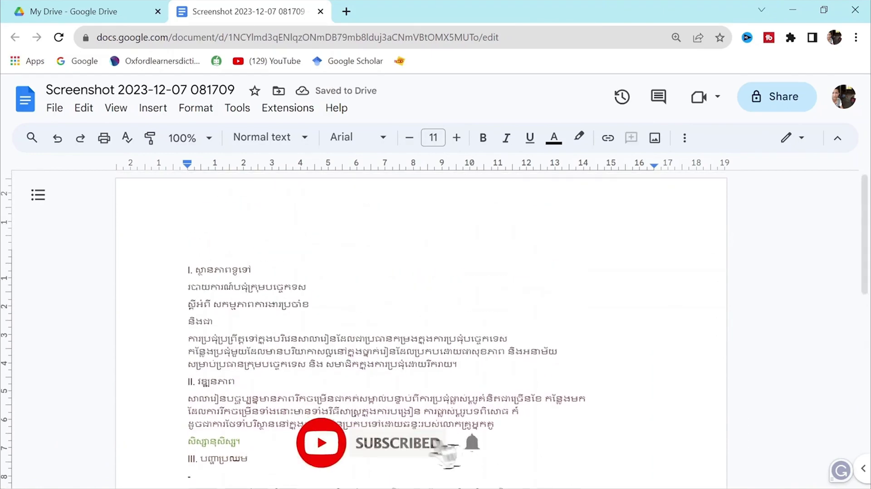
{"action": "scroll", "coordinate": [258, 361], "scroll_direction": "down", "scroll_amount": 2}
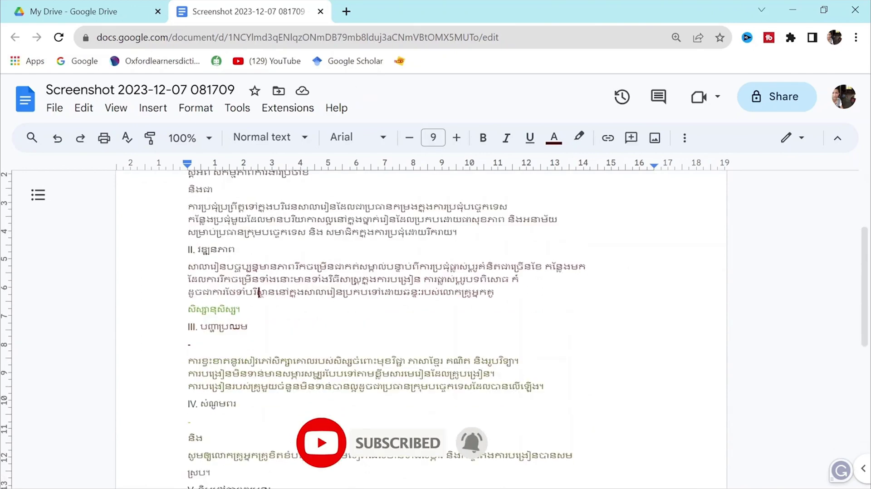
{"action": "scroll", "coordinate": [259, 293], "scroll_direction": "down", "scroll_amount": 2}
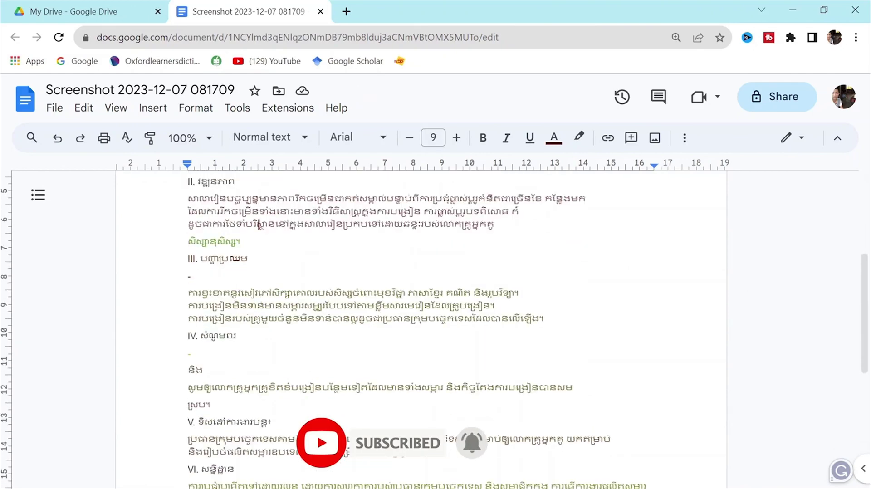
{"action": "scroll", "coordinate": [259, 224], "scroll_direction": "down", "scroll_amount": 2}
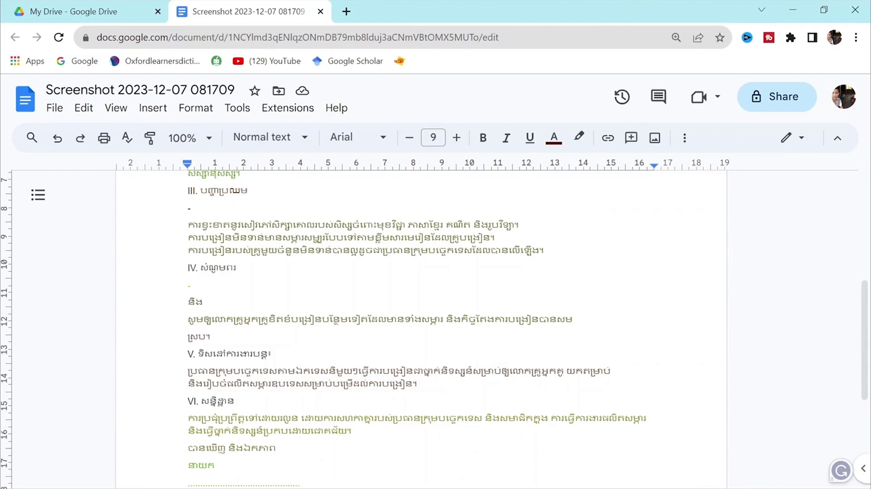
{"action": "scroll", "coordinate": [258, 292], "scroll_direction": "down", "scroll_amount": 2}
{"action": "scroll", "coordinate": [258, 293], "scroll_direction": "down", "scroll_amount": 2}
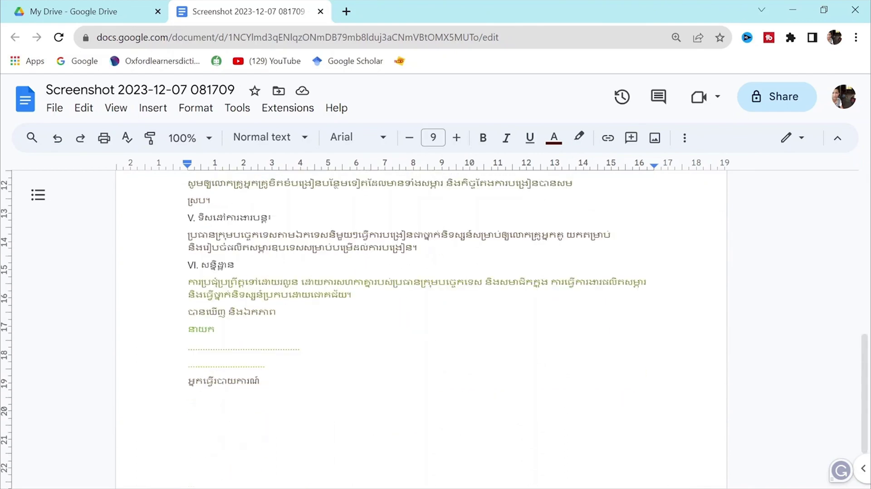
Step: Scroll back up to the section II paragraph and open the File menu
{"action": "scroll", "coordinate": [259, 234], "scroll_direction": "up", "scroll_amount": 2}
{"action": "scroll", "coordinate": [258, 234], "scroll_direction": "up", "scroll_amount": 2}
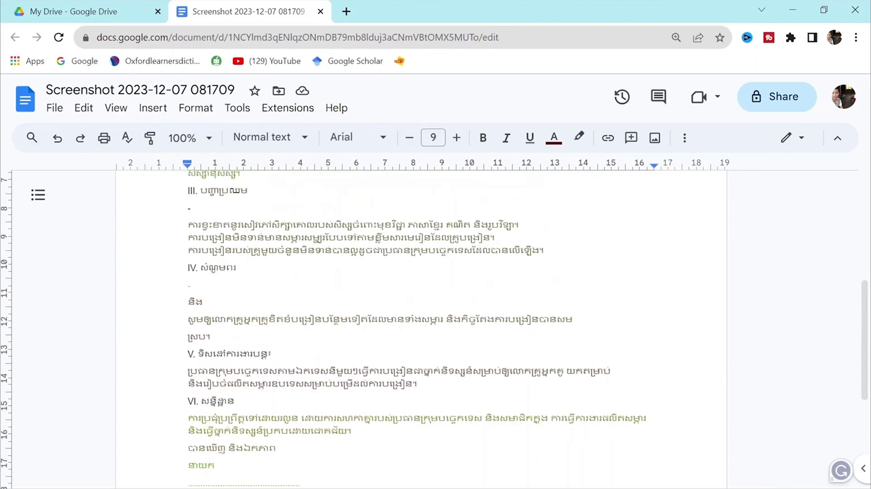
{"action": "scroll", "coordinate": [258, 233], "scroll_direction": "up", "scroll_amount": 1}
{"action": "scroll", "coordinate": [259, 234], "scroll_direction": "up", "scroll_amount": 1}
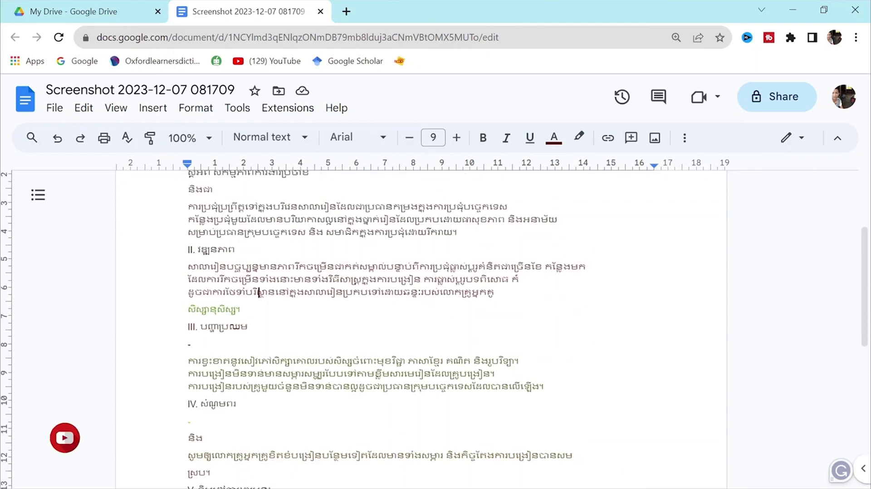
{"action": "scroll", "coordinate": [259, 293], "scroll_direction": "up", "scroll_amount": 3}
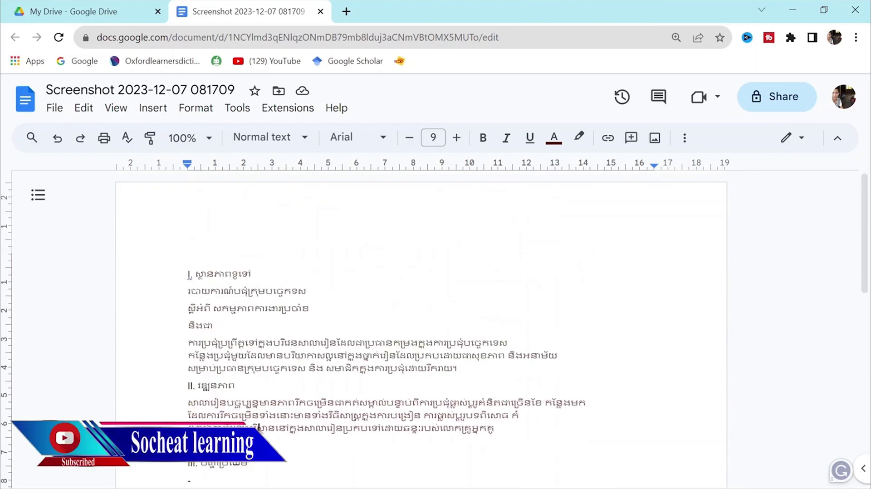
{"action": "scroll", "coordinate": [295, 335], "scroll_direction": "down", "scroll_amount": 1}
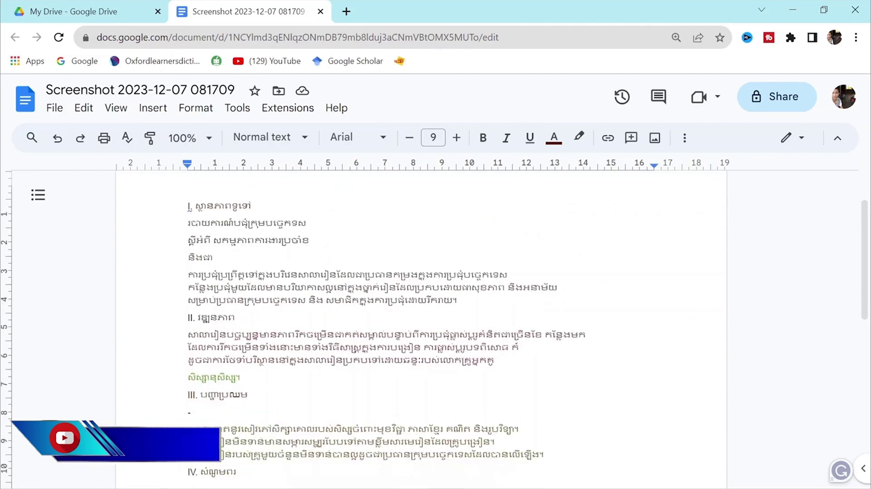
{"action": "left_click", "coordinate": [295, 336]}
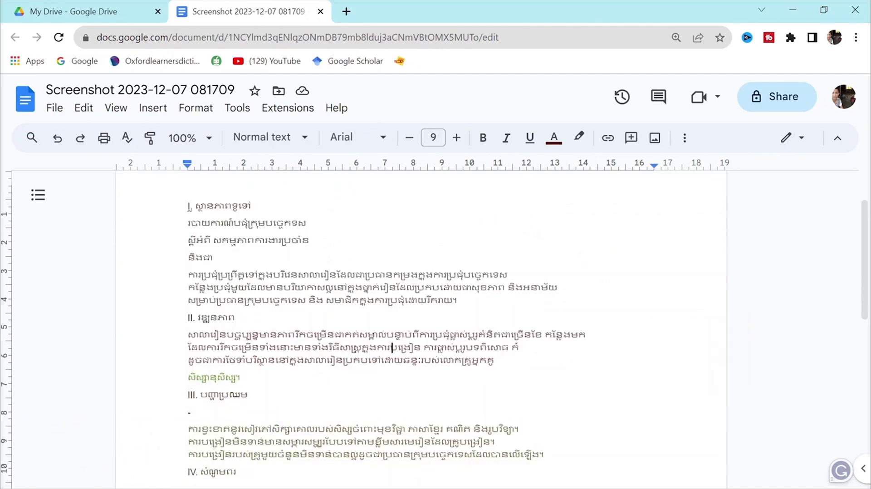
{"action": "left_click", "coordinate": [51, 114]}
{"action": "mouse_move", "coordinate": [93, 266]}
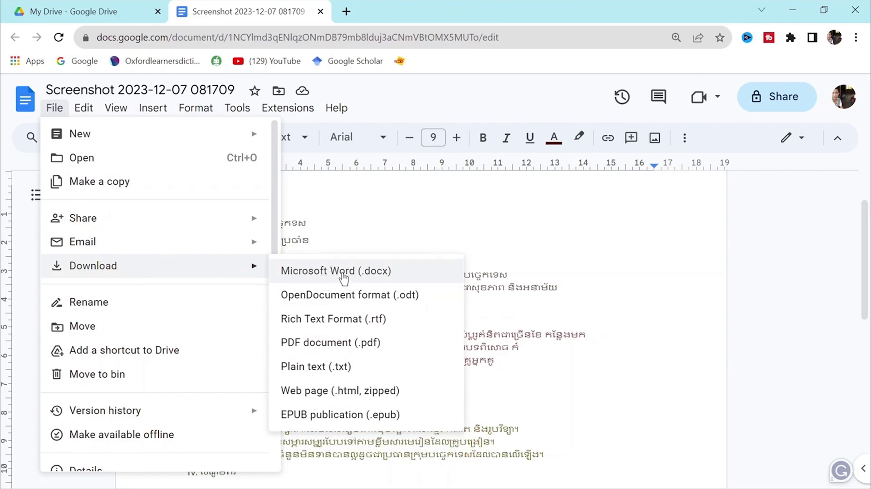
Step: Download the document as Microsoft Word (.docx) and recheck the Khmer text
{"action": "left_click", "coordinate": [378, 272]}
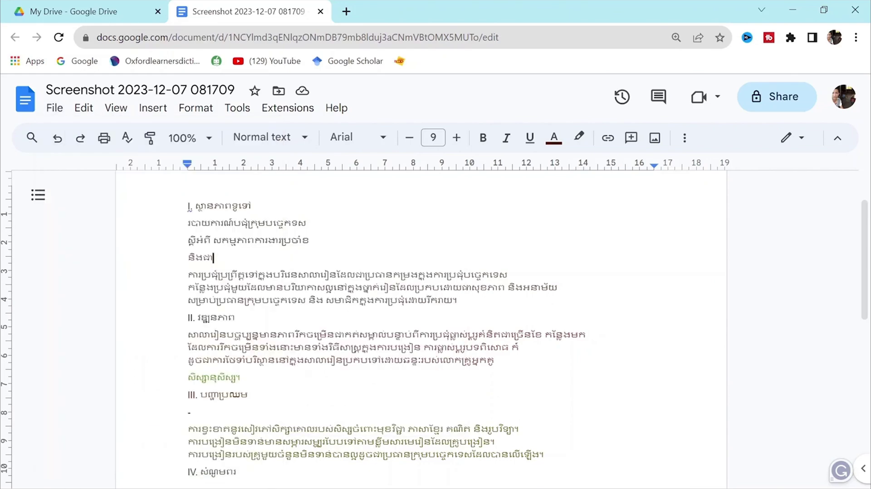
{"action": "scroll", "coordinate": [421, 317], "scroll_direction": "up", "scroll_amount": 2}
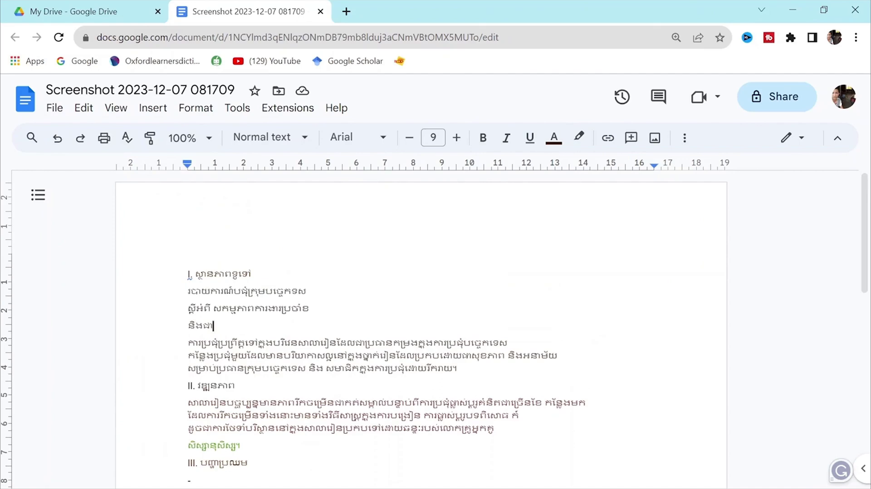
{"action": "scroll", "coordinate": [421, 318], "scroll_direction": "down", "scroll_amount": 3}
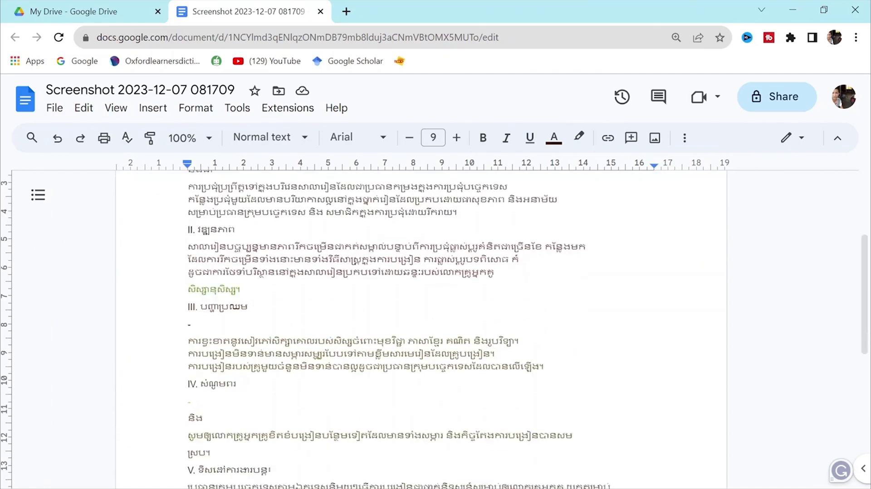
{"action": "scroll", "coordinate": [421, 317], "scroll_direction": "down", "scroll_amount": 1}
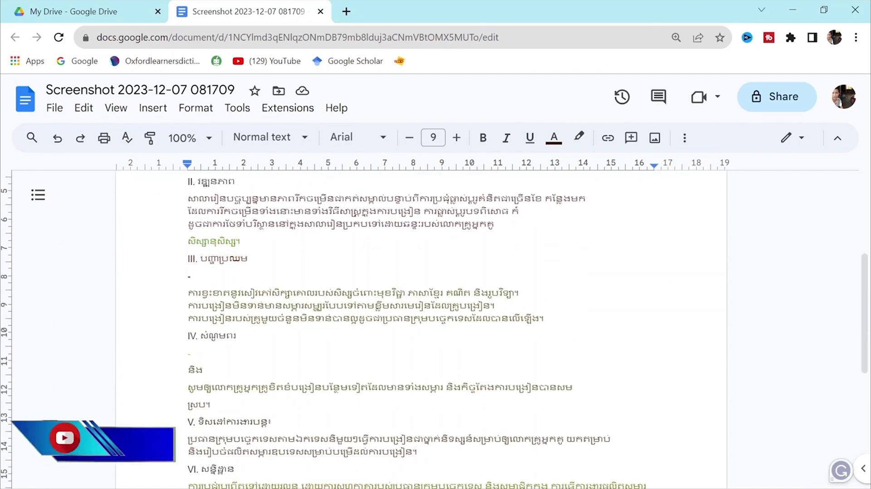
{"action": "scroll", "coordinate": [421, 317], "scroll_direction": "up", "scroll_amount": 3}
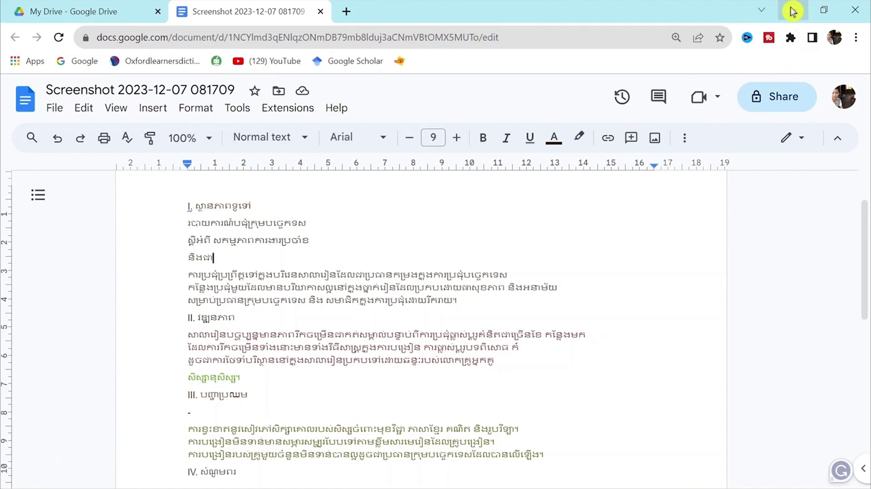
{"action": "left_click", "coordinate": [113, 11]}
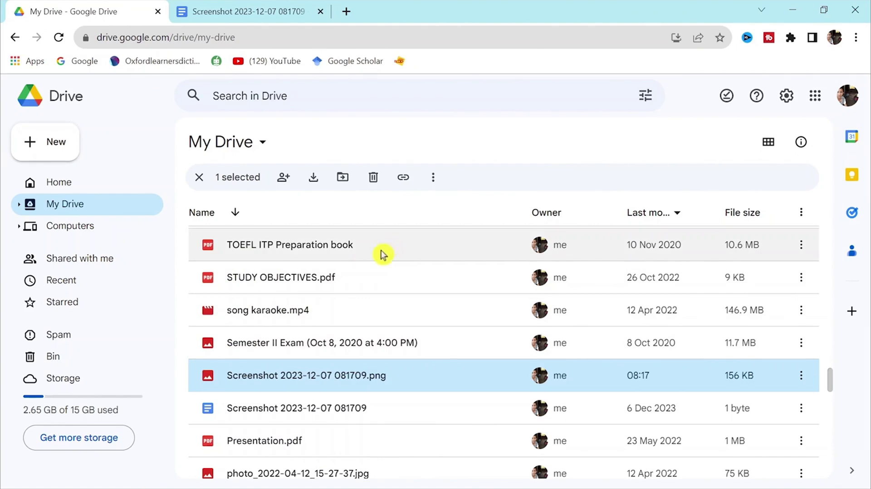
{"action": "left_click", "coordinate": [290, 16]}
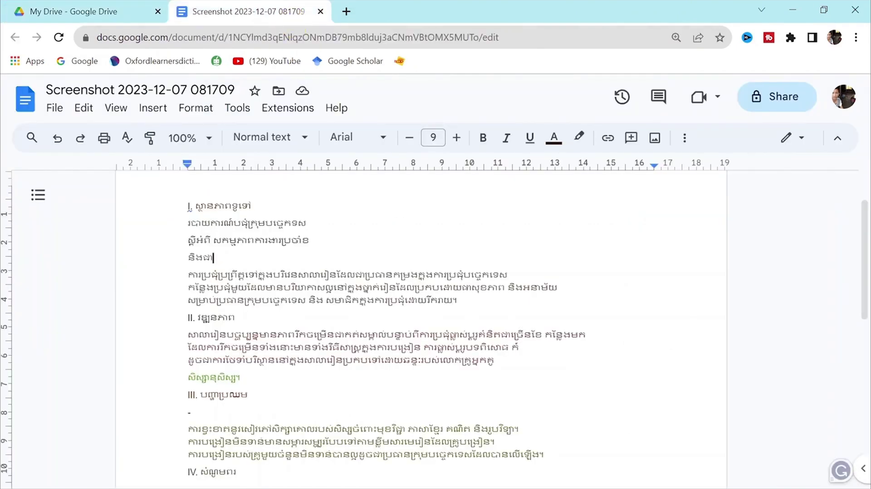
Step: Open the File menu to reach the document's download options
{"action": "left_click", "coordinate": [55, 111]}
{"action": "mouse_move", "coordinate": [92, 265]}
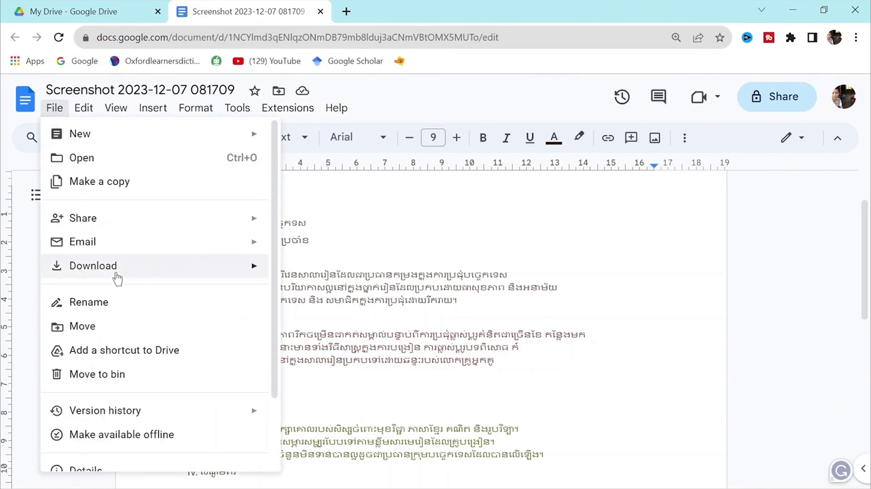